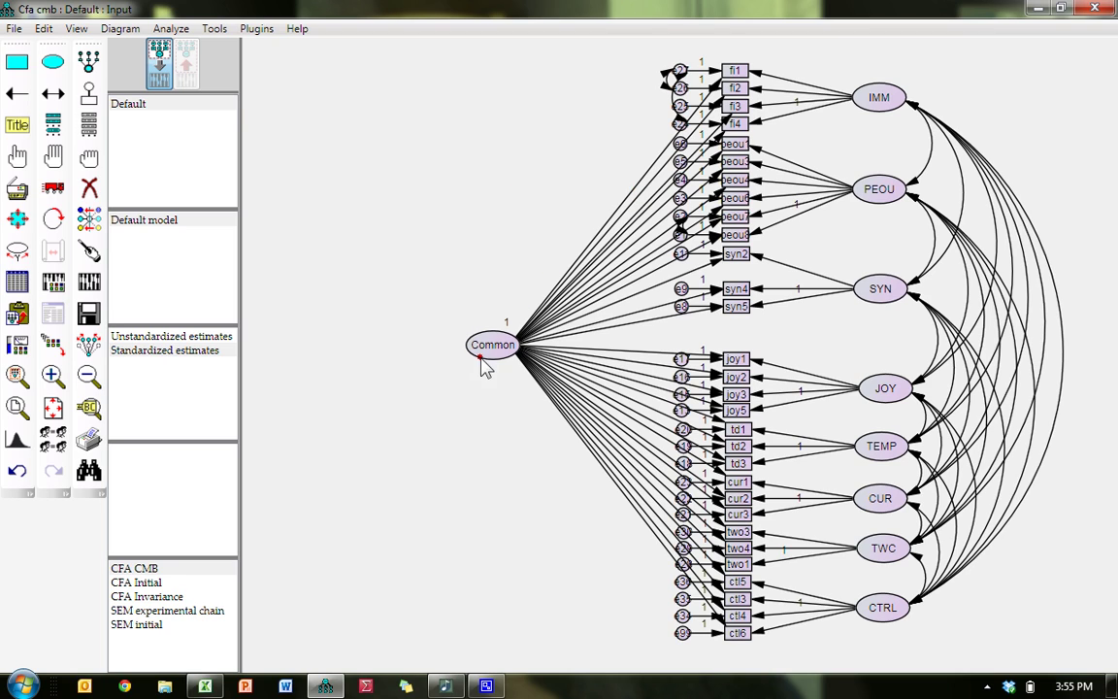
- Leave the regression weight of a path from Common empty and close its Object Properties
double_click(631, 197)
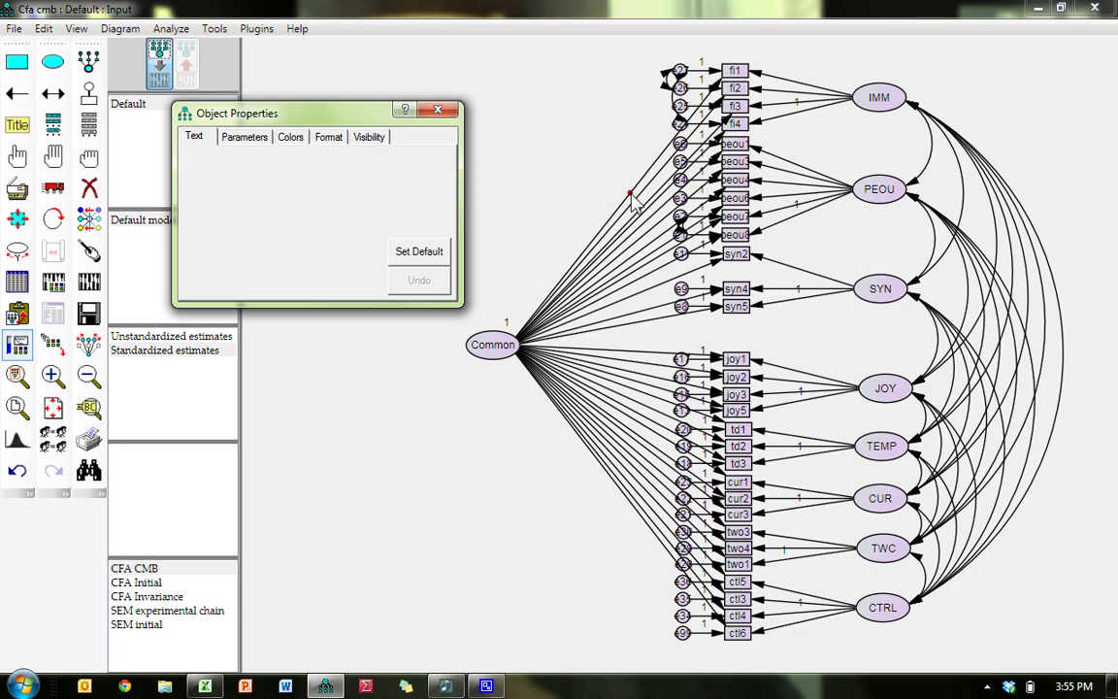
click(243, 137)
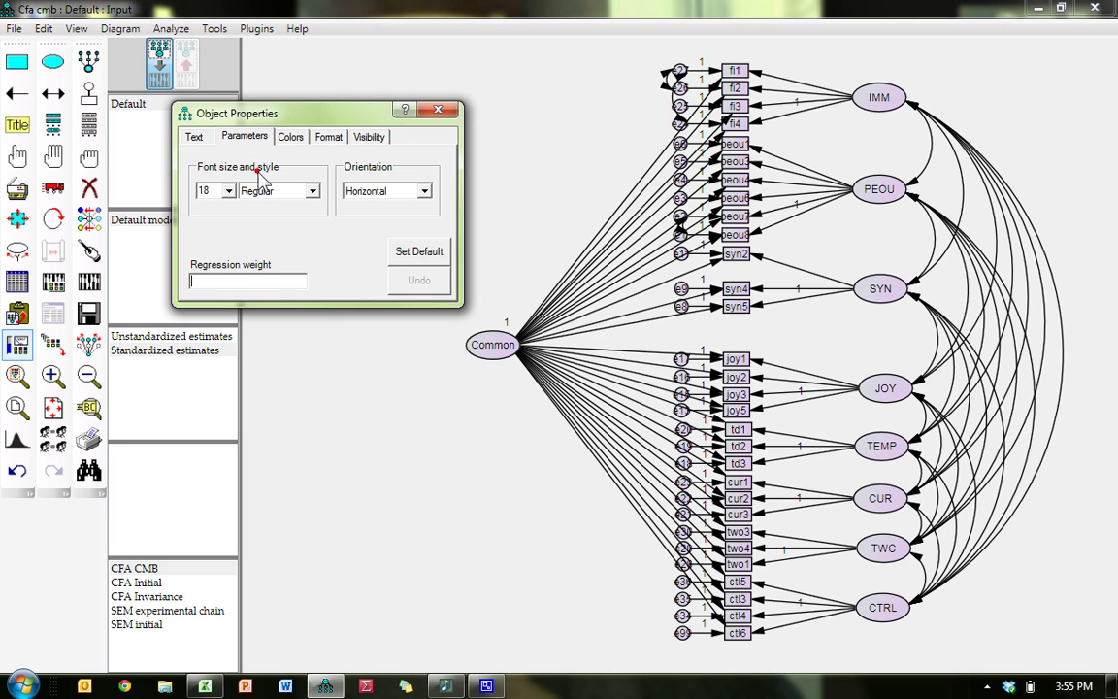
click(246, 280)
text(a)
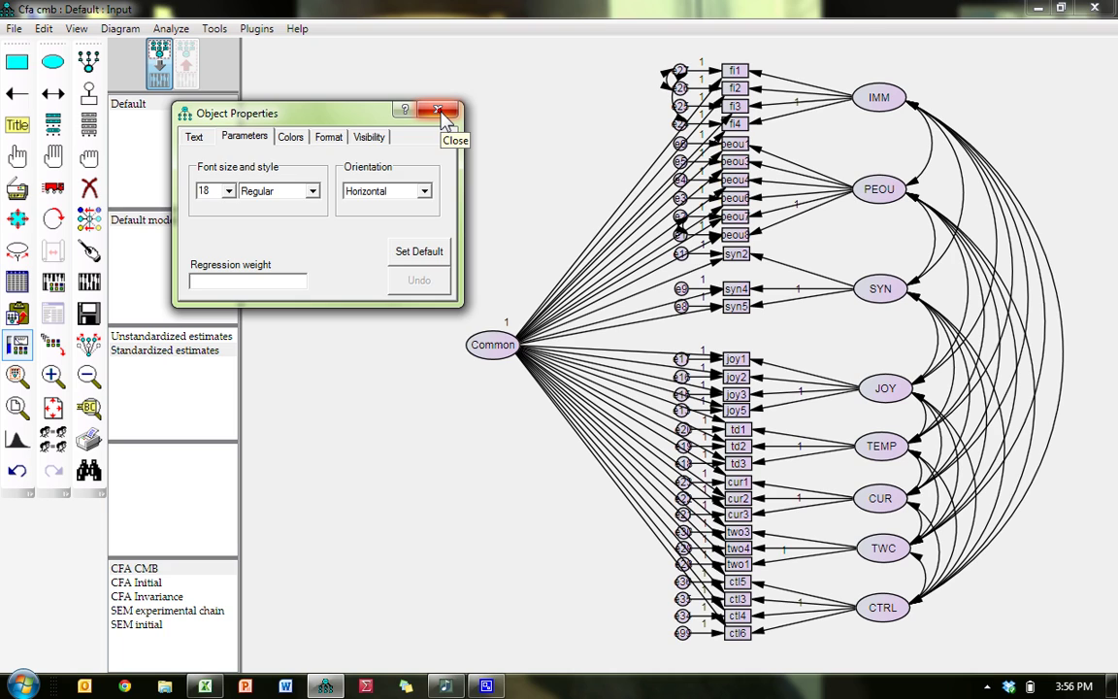
click(445, 113)
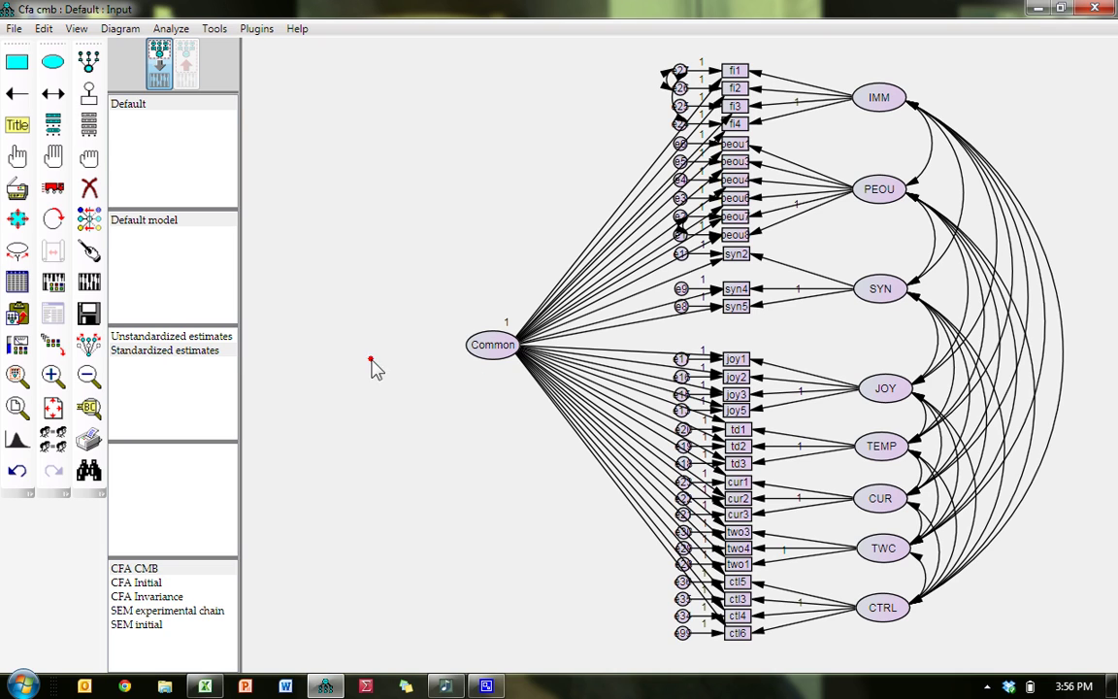
- Estimate the Common-factor model and copy its Standardized Regression Weights table over to Excel
click(88, 281)
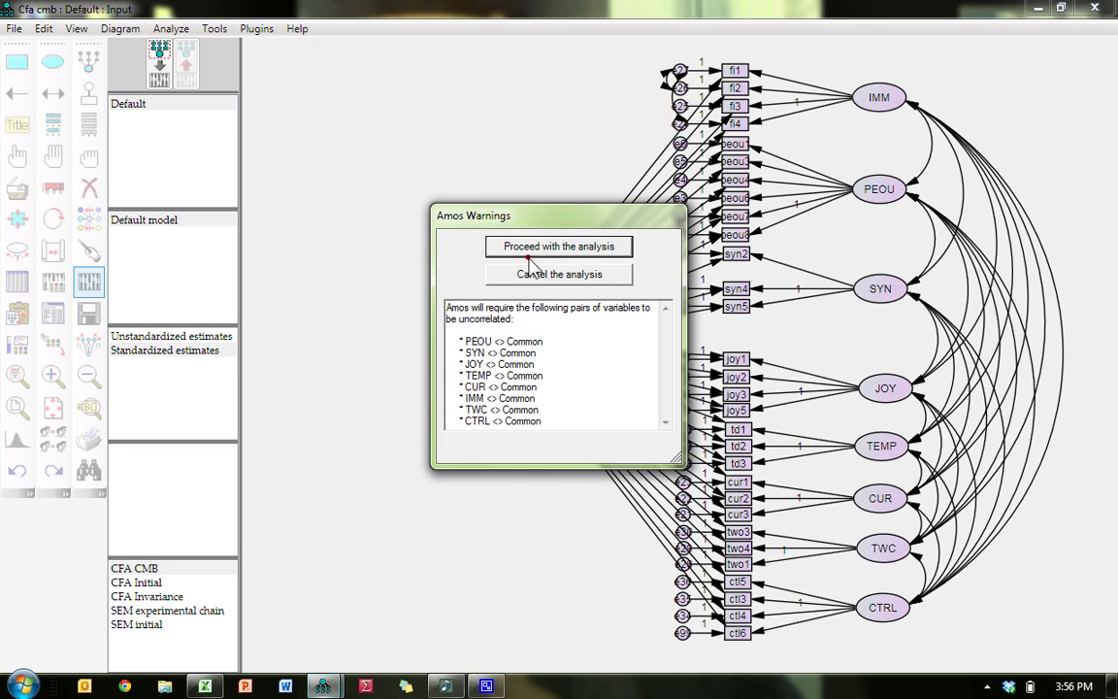
click(524, 248)
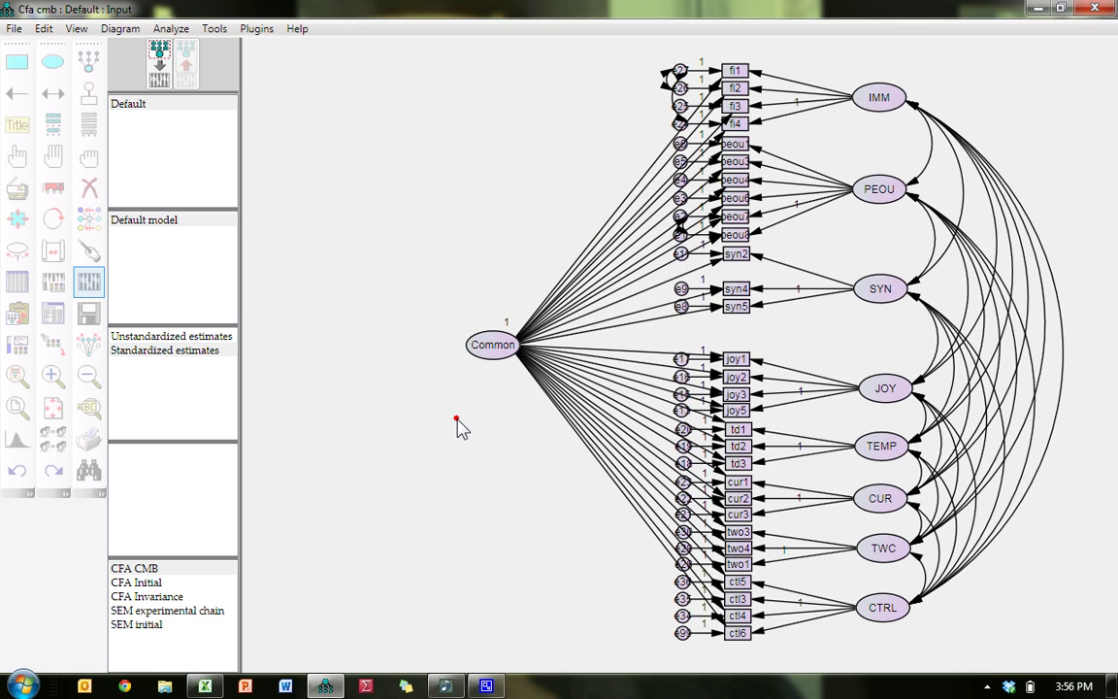
key(F10)
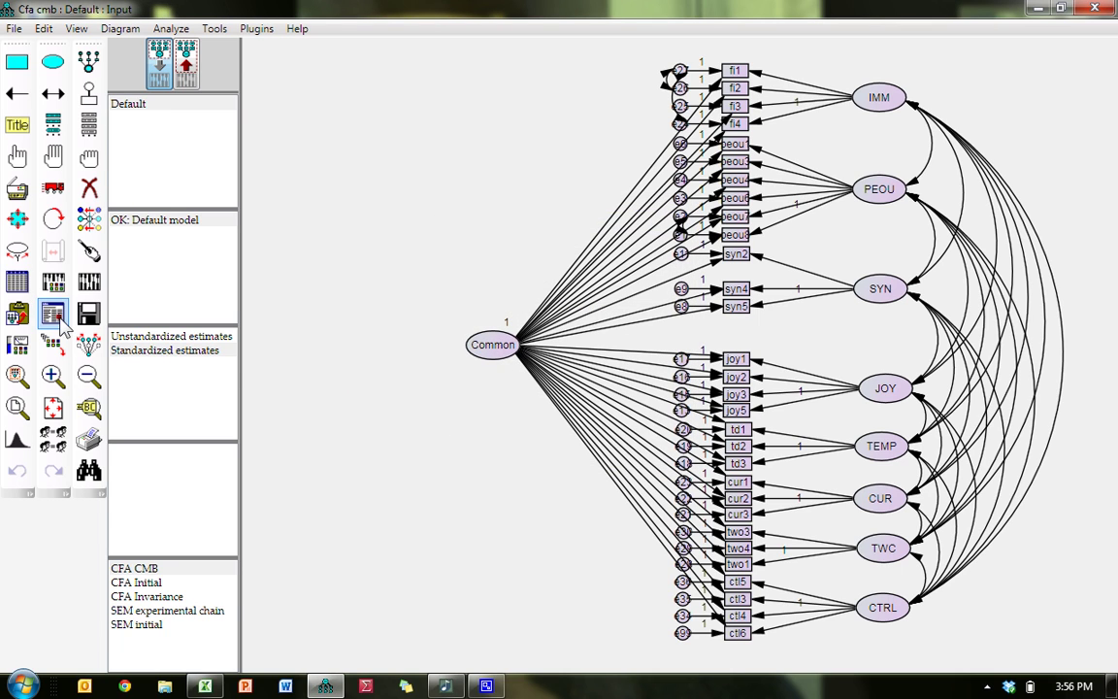
double_click(273, 211)
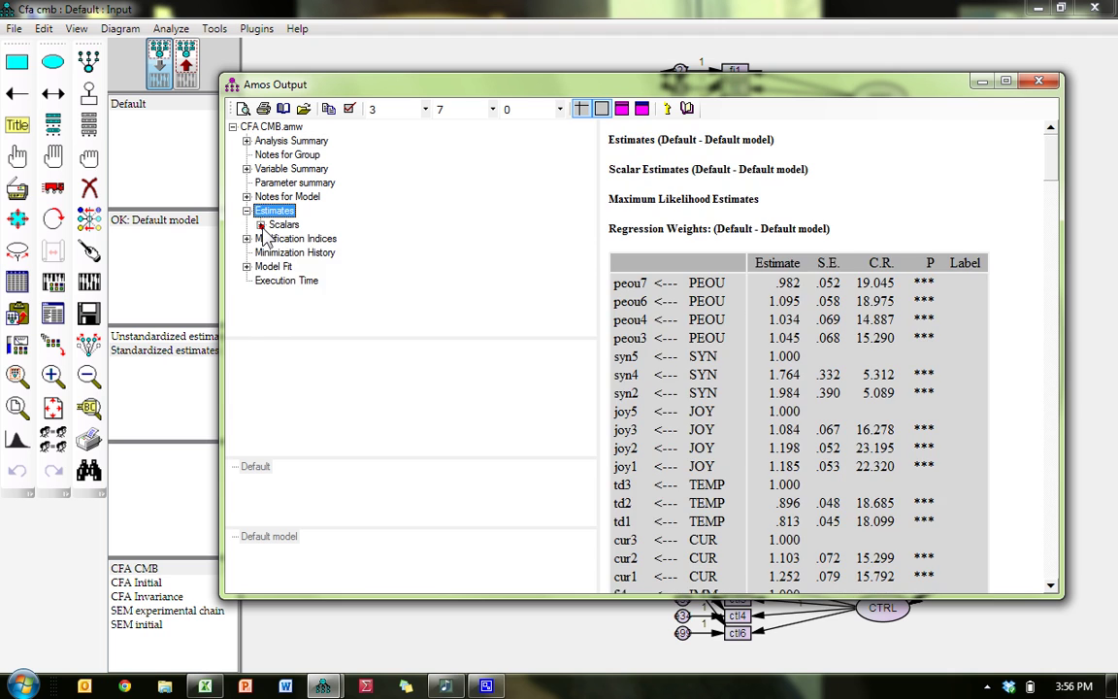
double_click(284, 224)
click(330, 252)
right_click(866, 293)
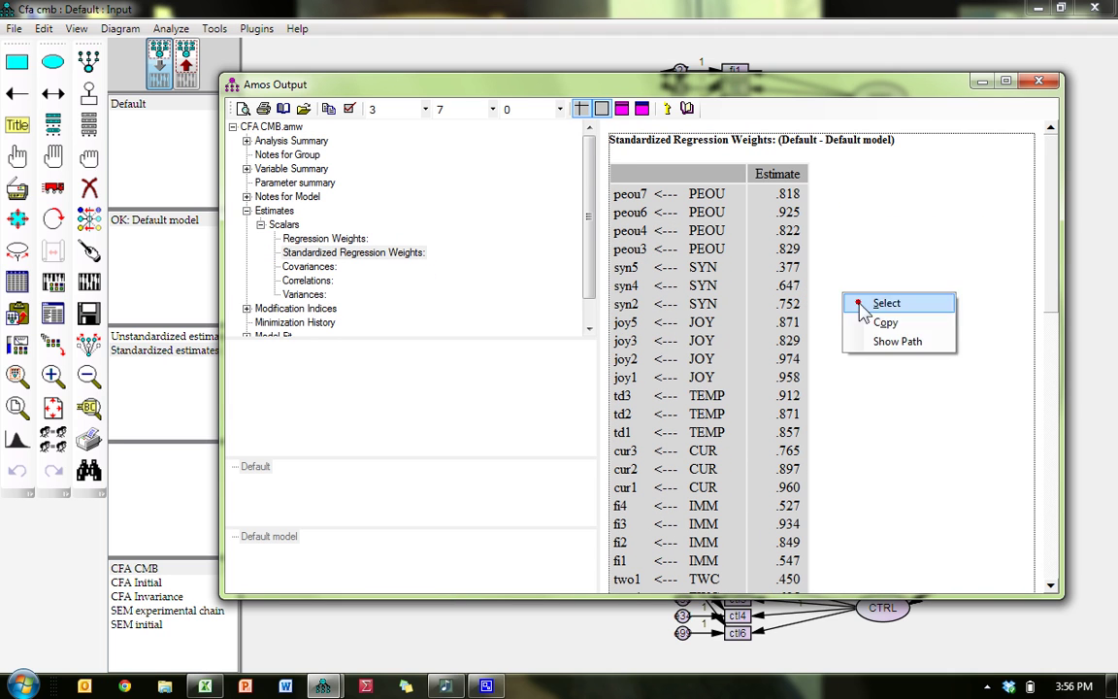
click(896, 322)
key(alt+Tab)
key(Tab)
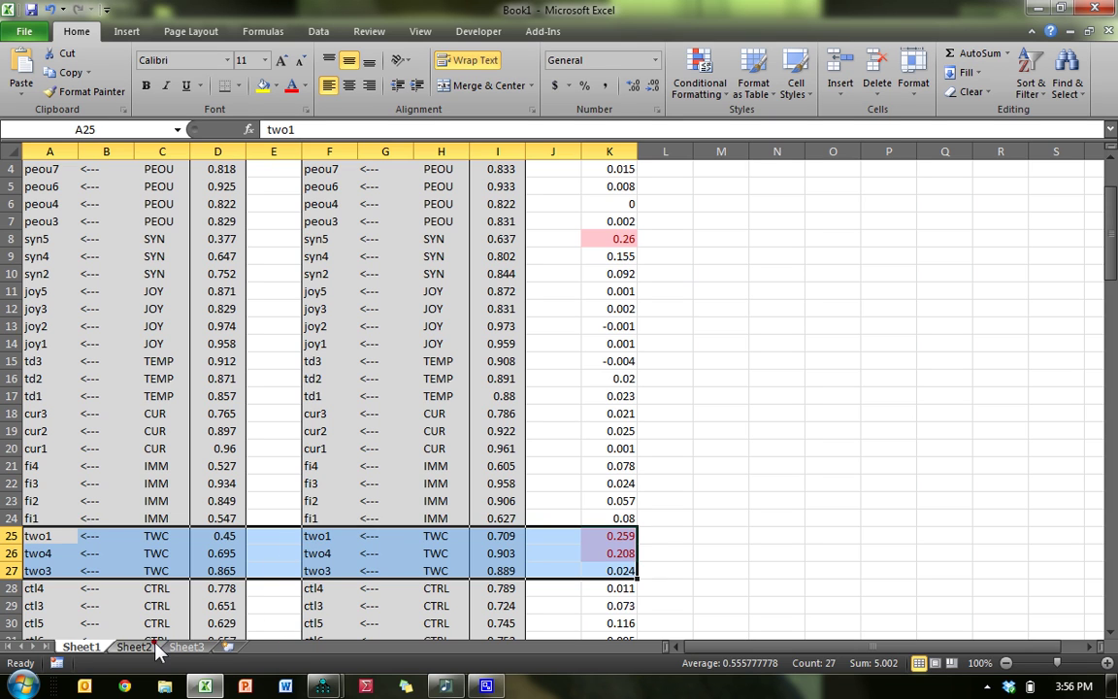
- Paste the weights into Sheet2 and retitle A1 'Standardized Regression Weights: (CLF)'
click(134, 646)
key(ctrl+v)
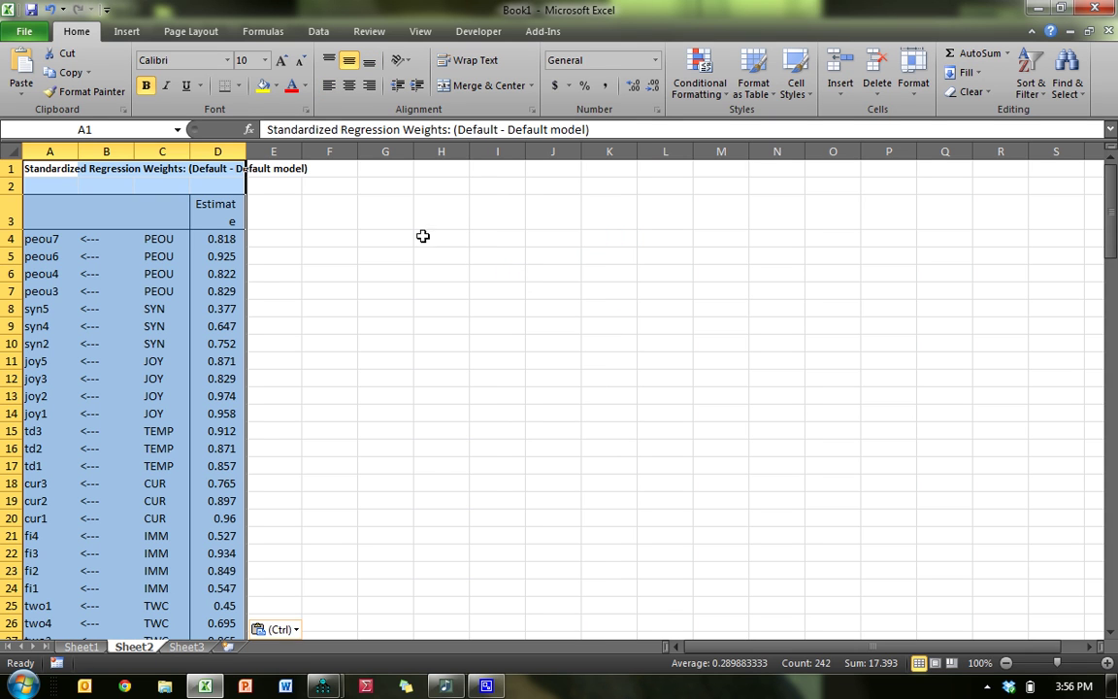
drag(455, 129, 591, 129)
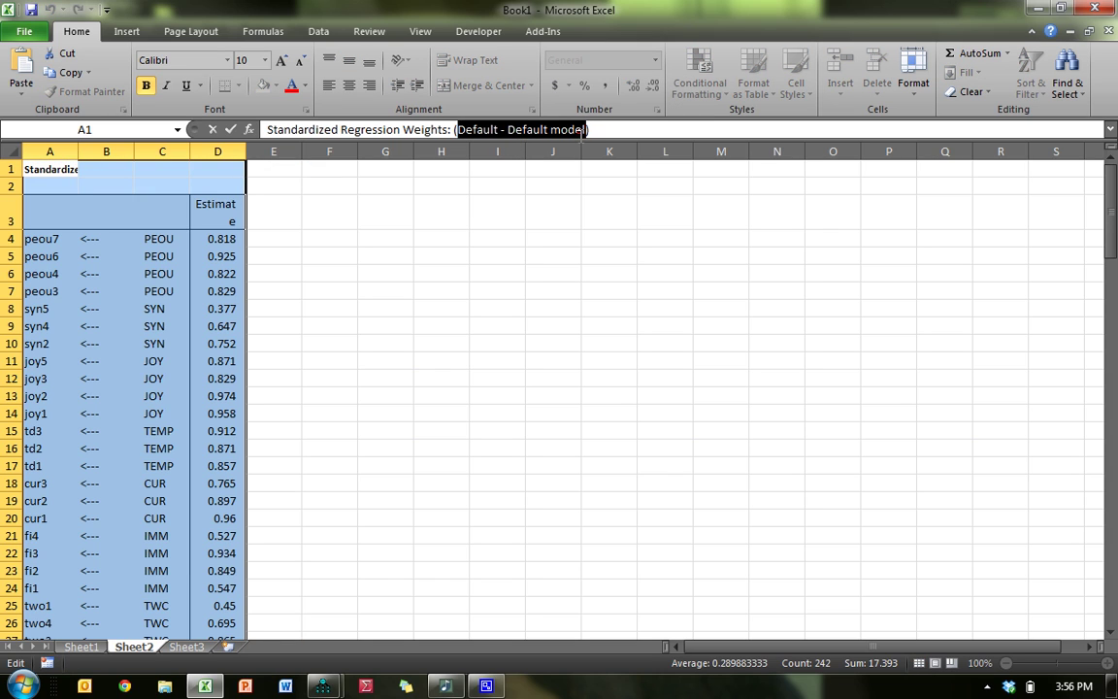
text(CLF))
key(Return)
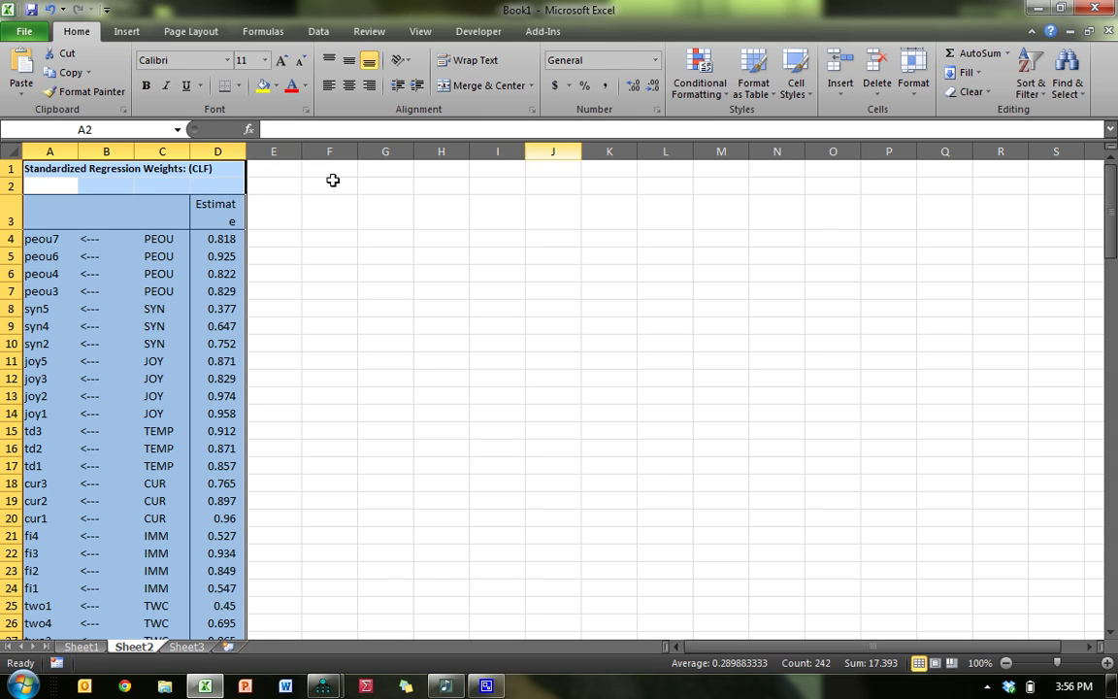
key(alt+Tab)
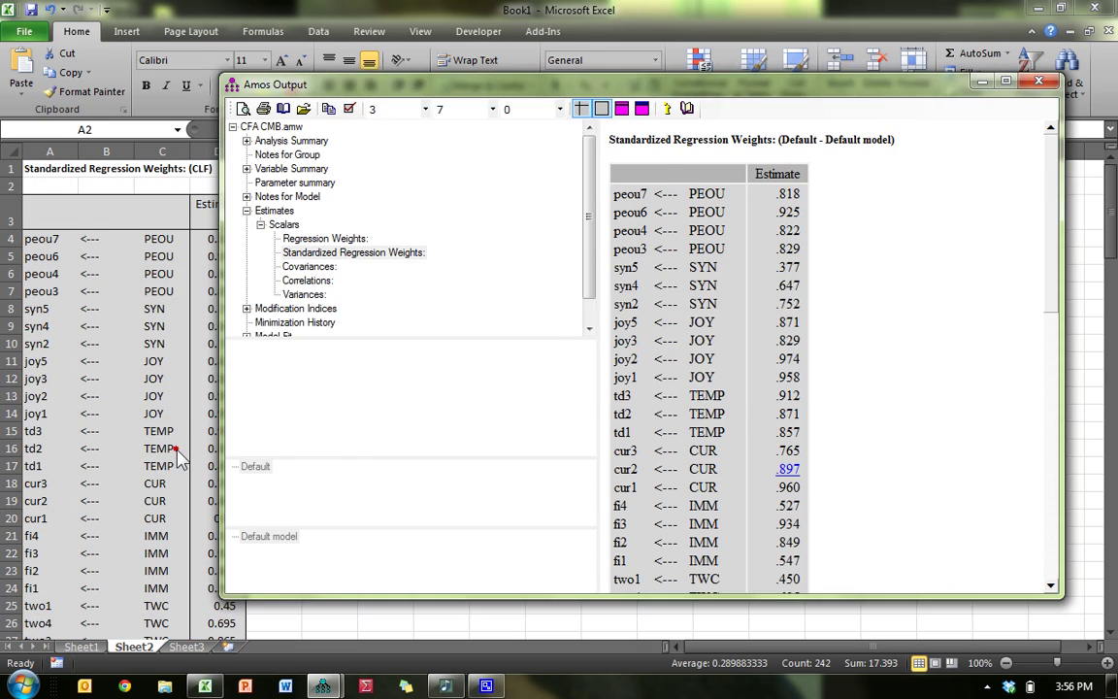
- Back in Amos Graphics, erase the Common latent factor and its paths
key(alt+Tab)
key(Tab)
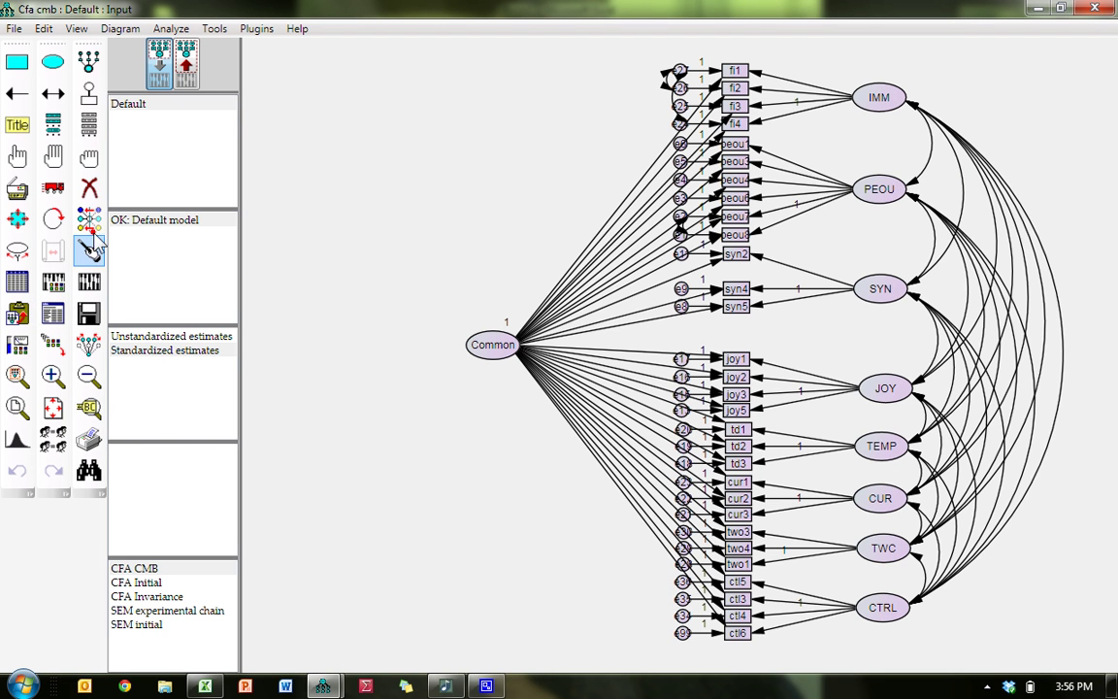
click(88, 186)
click(492, 344)
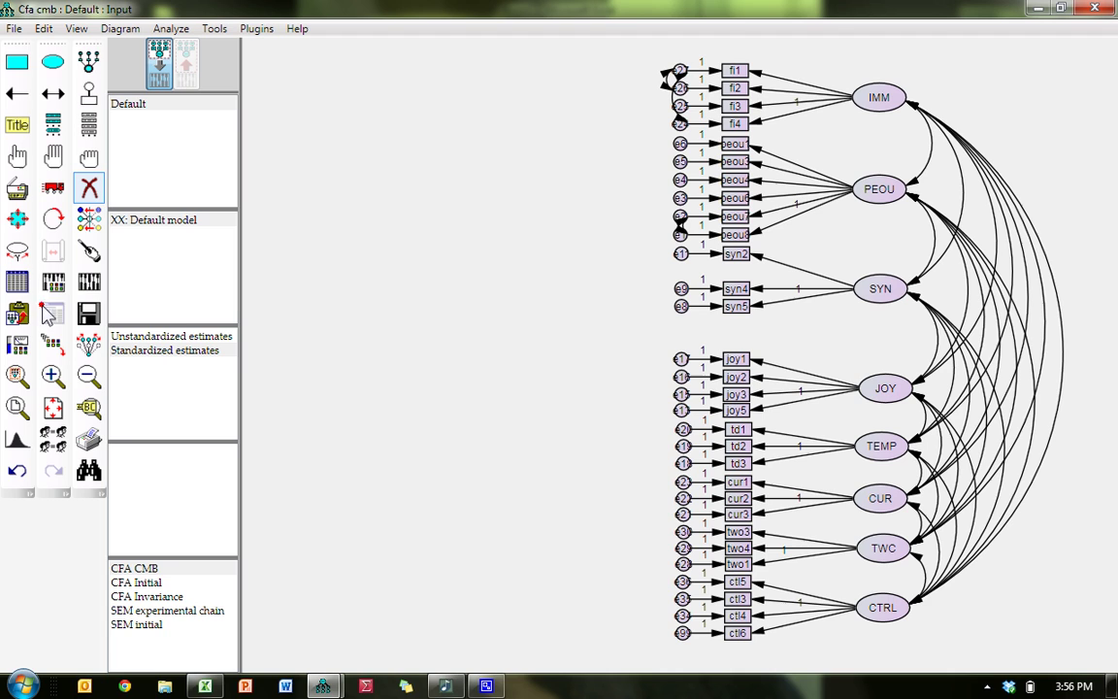
- Re-estimate the model without Common and copy its Standardized Regression Weights to Excel
click(88, 282)
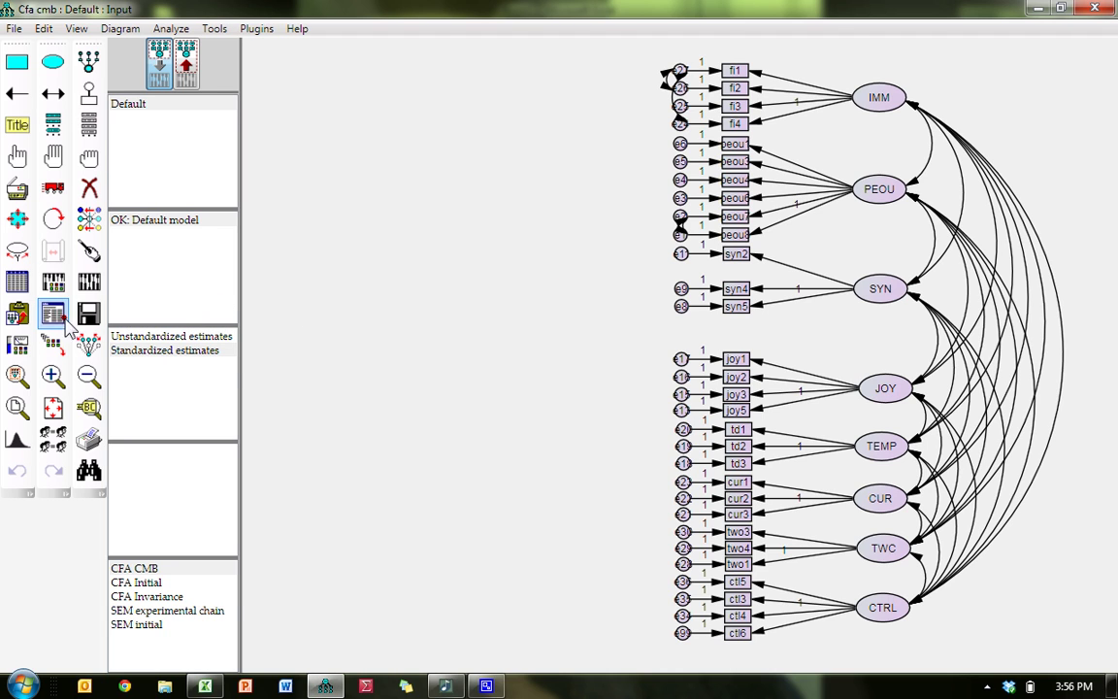
click(52, 309)
click(251, 213)
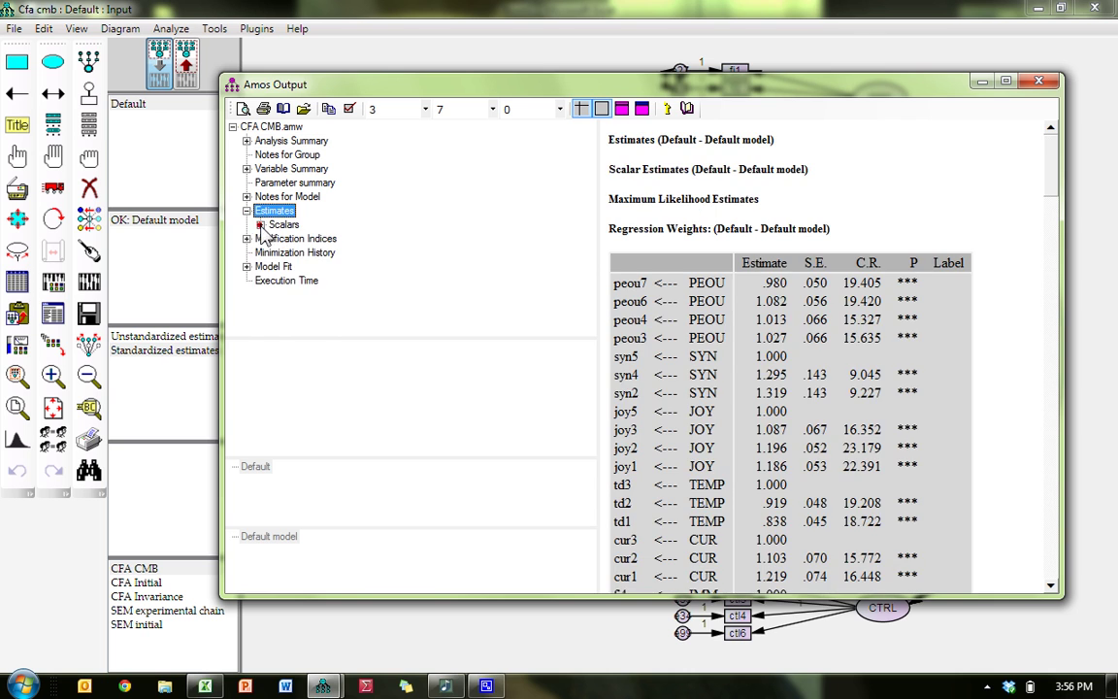
click(259, 224)
click(291, 253)
right_click(866, 312)
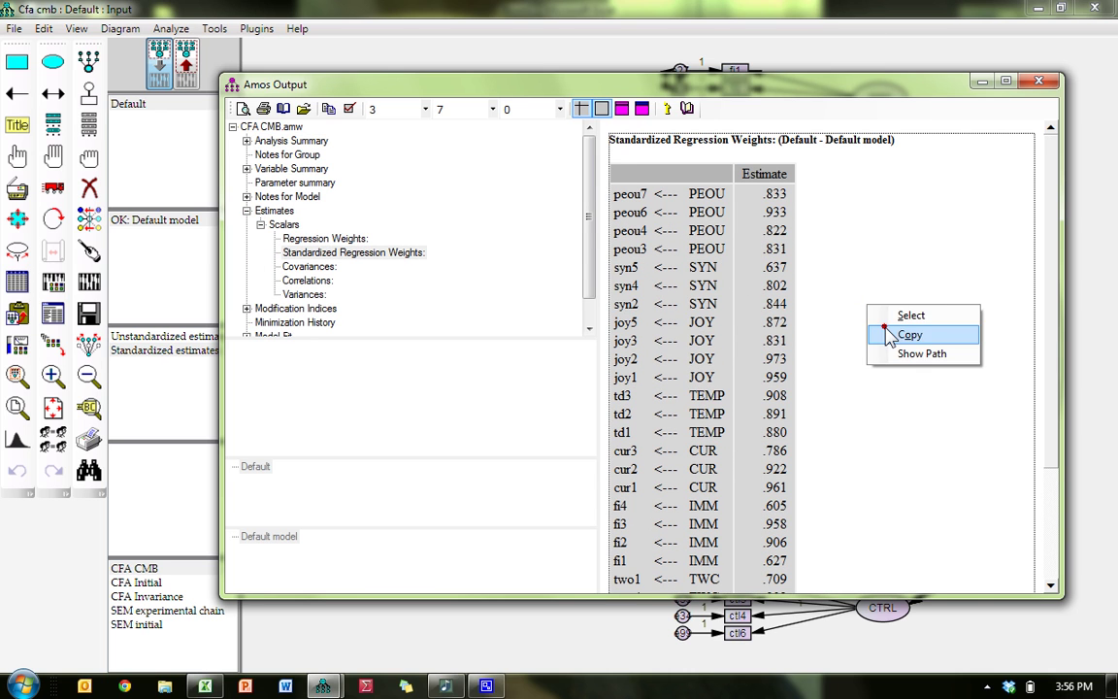
click(889, 331)
key(alt+Tab)
key(alt+Tab)
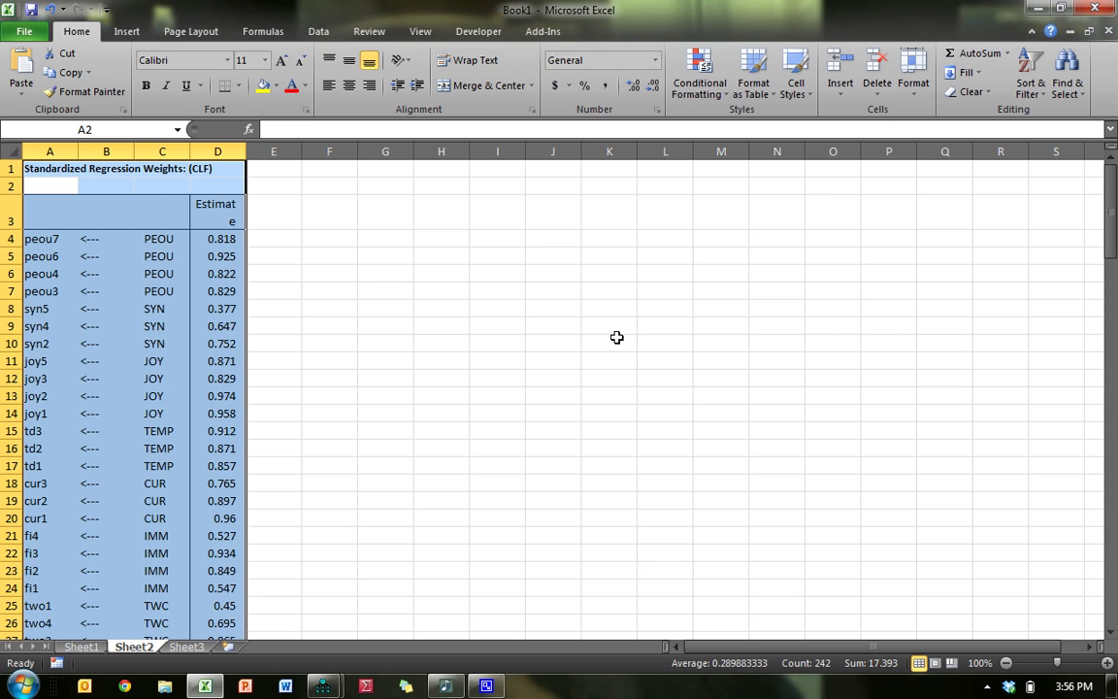
- Paste the no-Common weights at F1 and retitle it 'Standardized Regression Weights: (No CLF)'
click(324, 169)
key(ctrl+v)
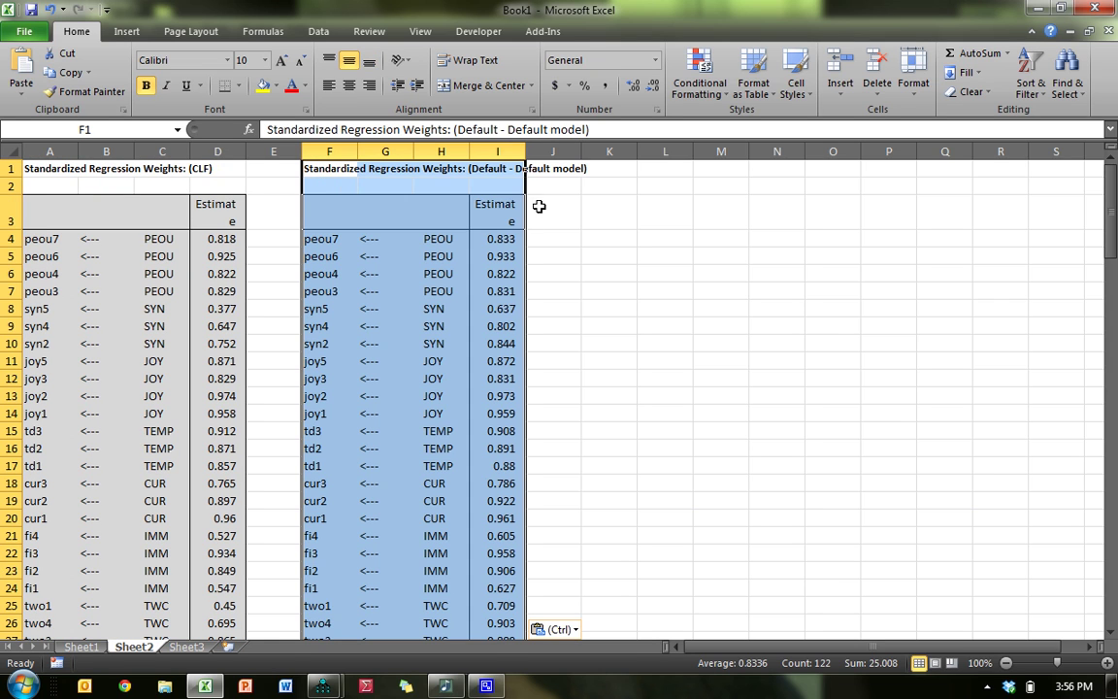
drag(457, 129, 578, 129)
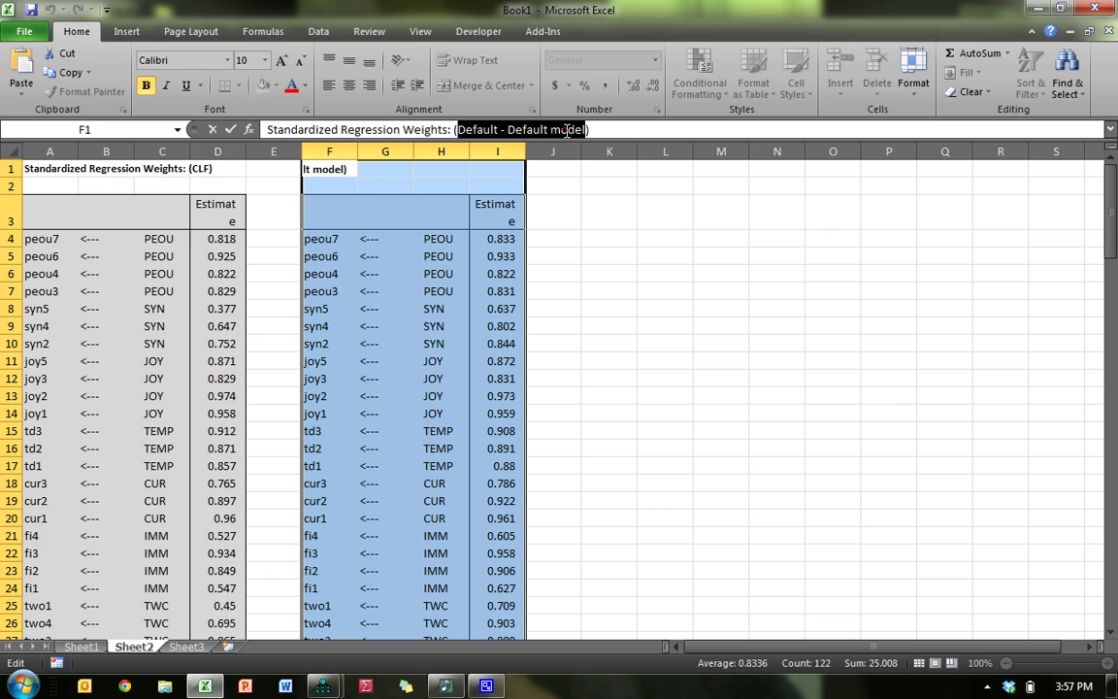
text(No CLF)
key(Return)
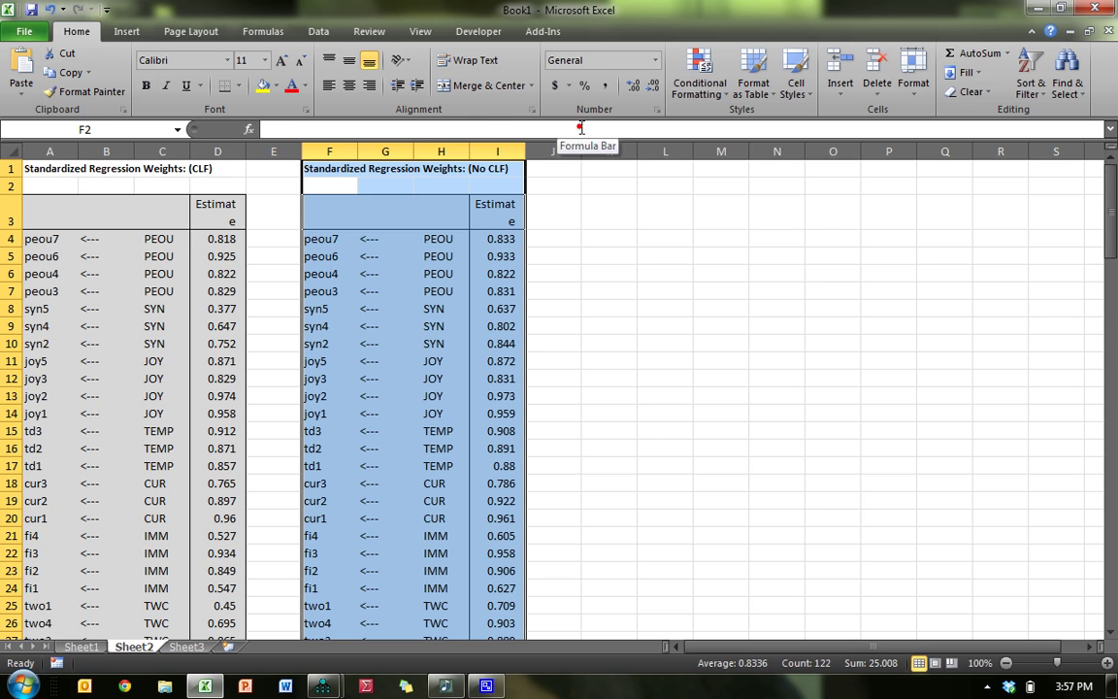
- Add a 'Delta' column heading in K3
click(612, 218)
text(Delta)
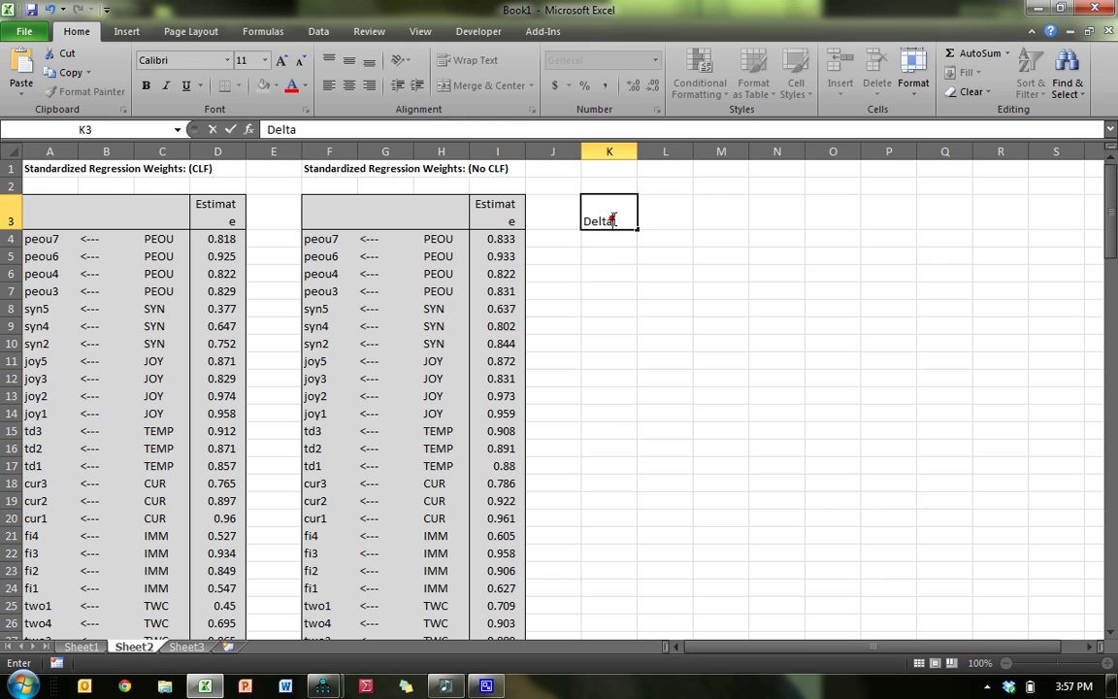
key(Return)
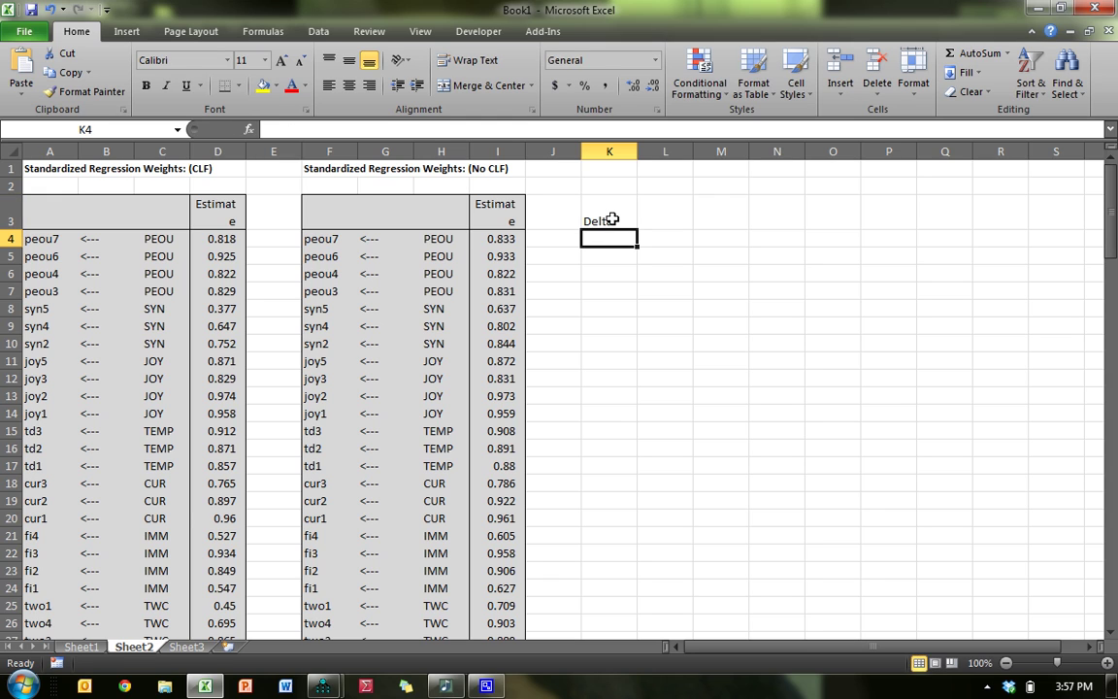
- Enter =I4-D4 in K4 and fill it down to K33
text(=)
click(509, 242)
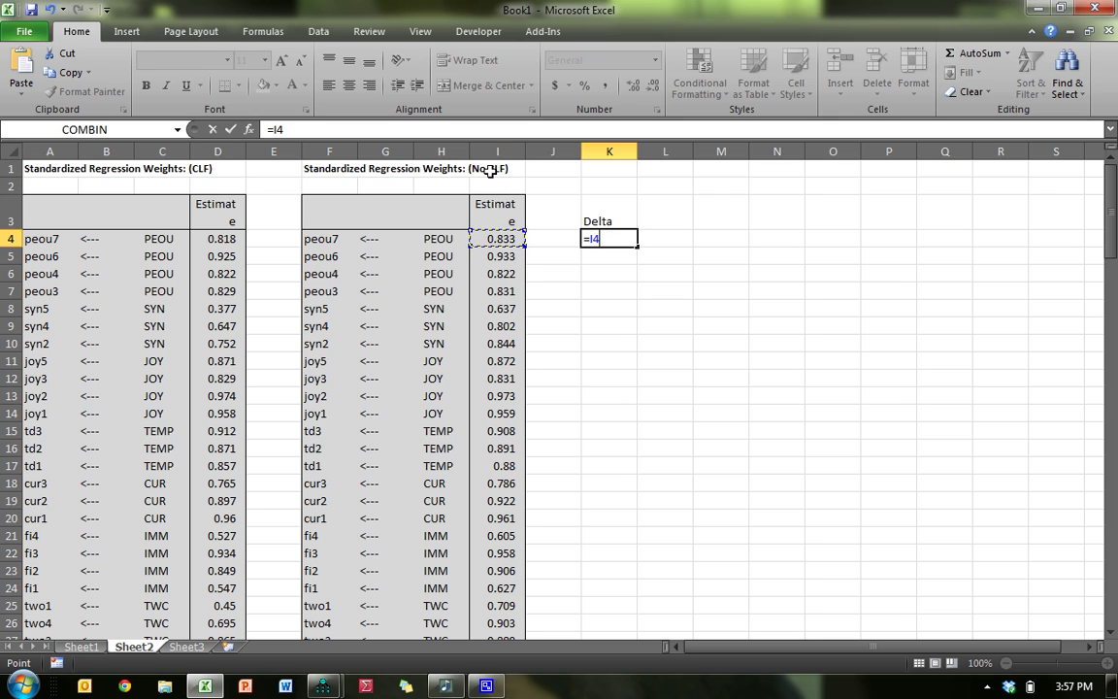
text(-)
click(233, 237)
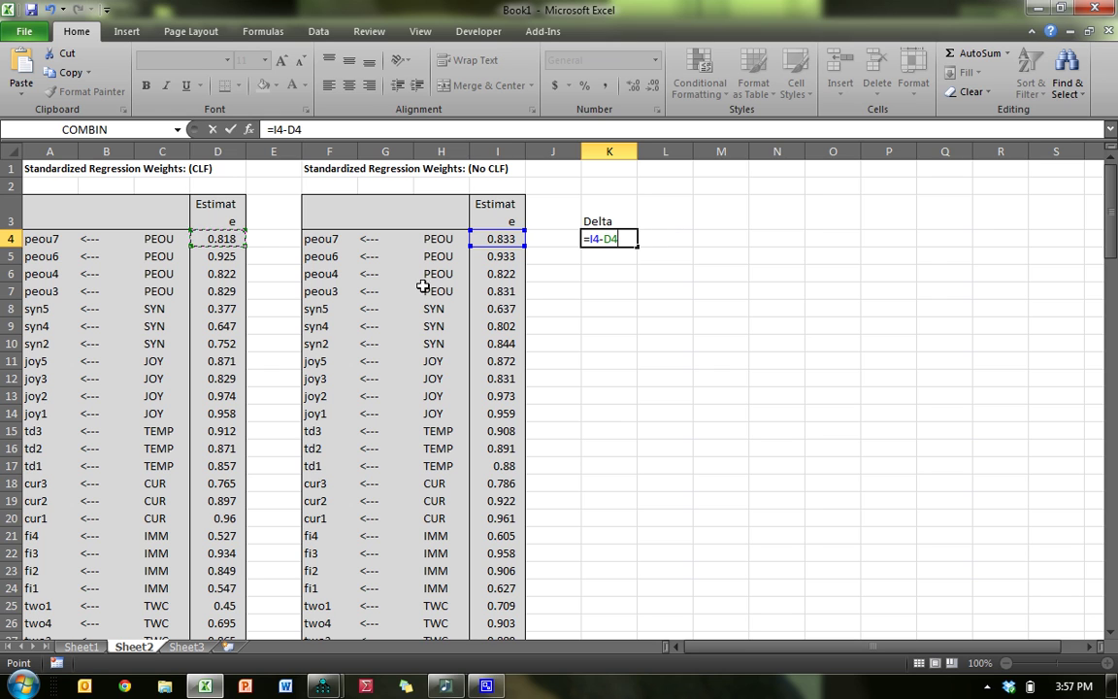
key(Return)
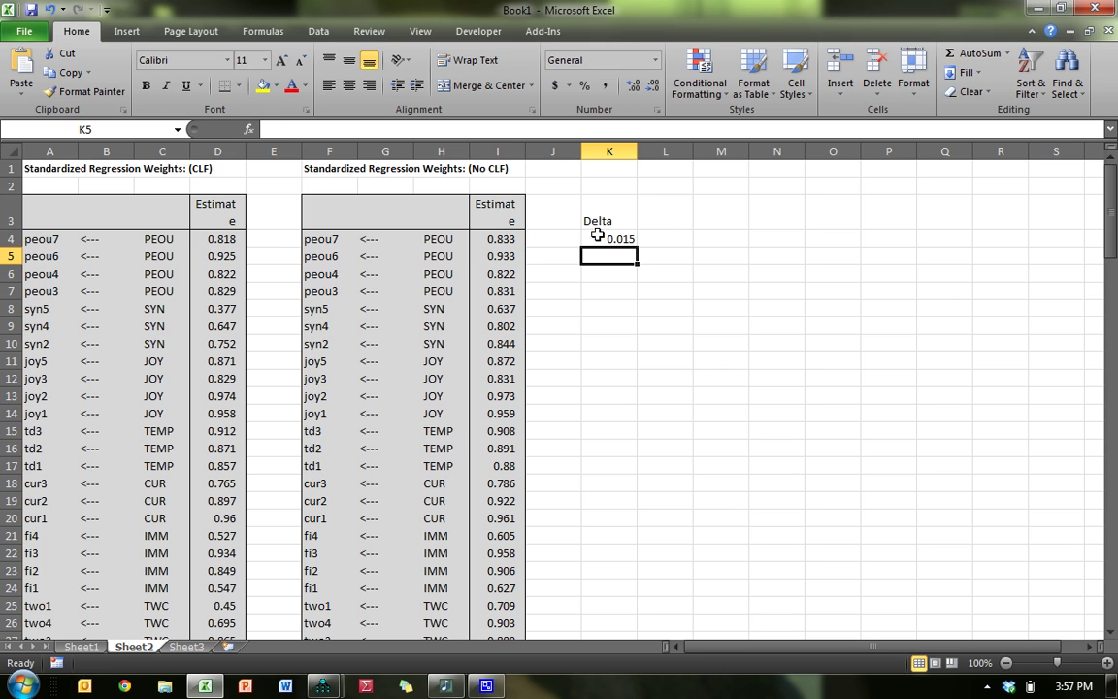
click(596, 236)
drag(635, 244, 619, 621)
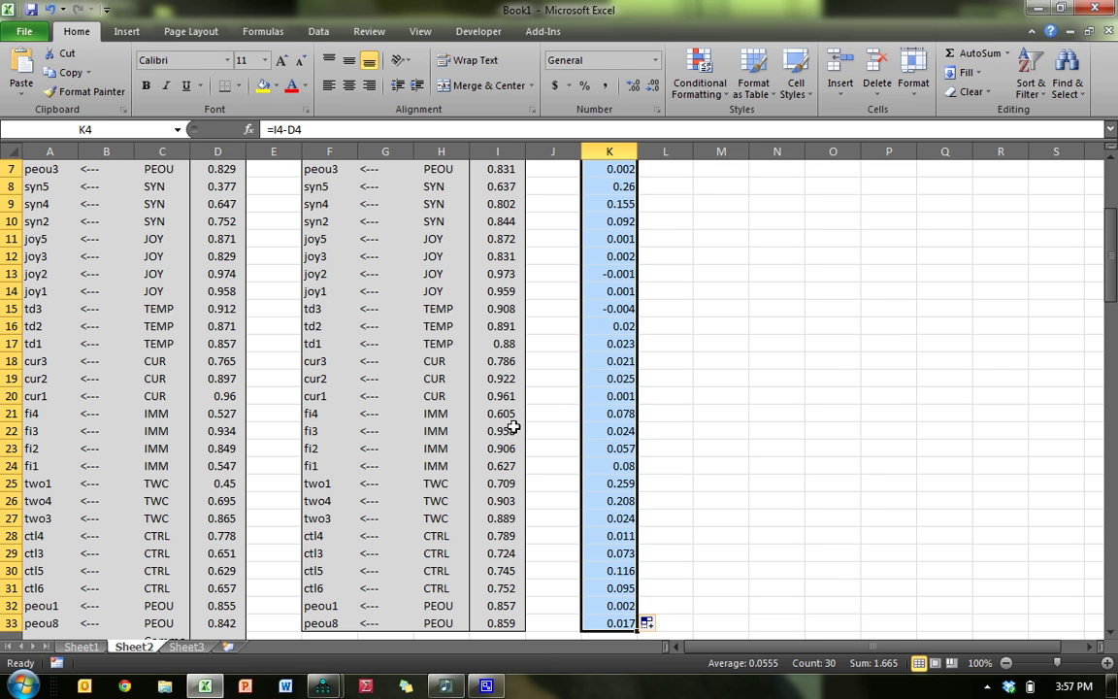
- Highlight Delta values greater than 0.2 in light red with dark red text
click(700, 78)
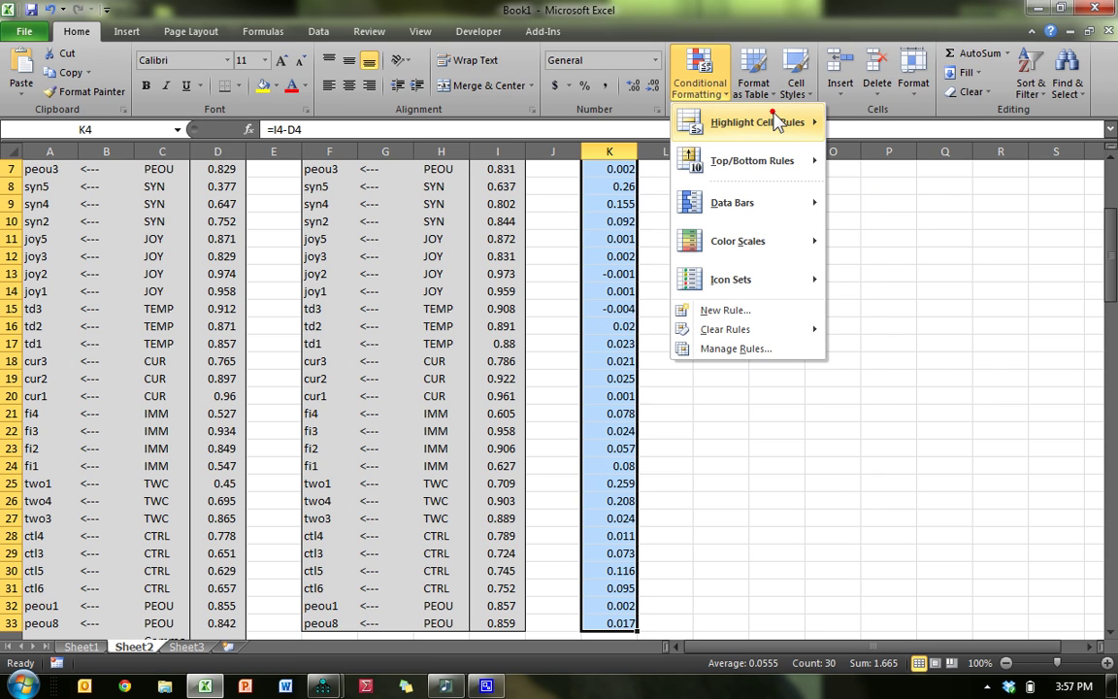
mouse_move(774, 122)
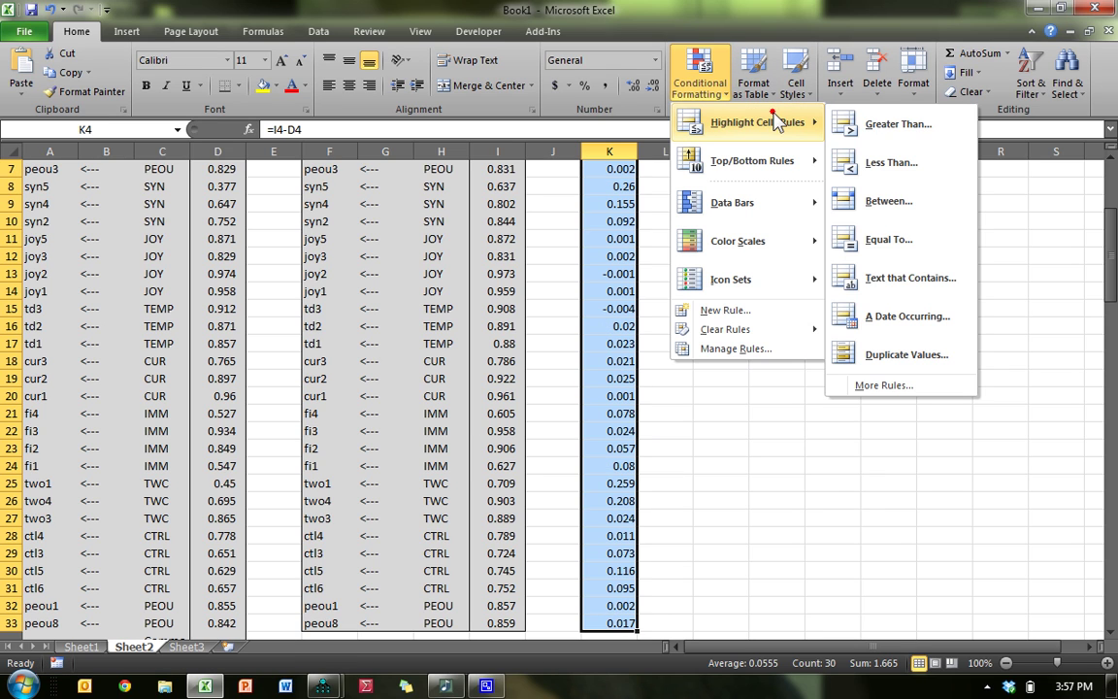
click(928, 131)
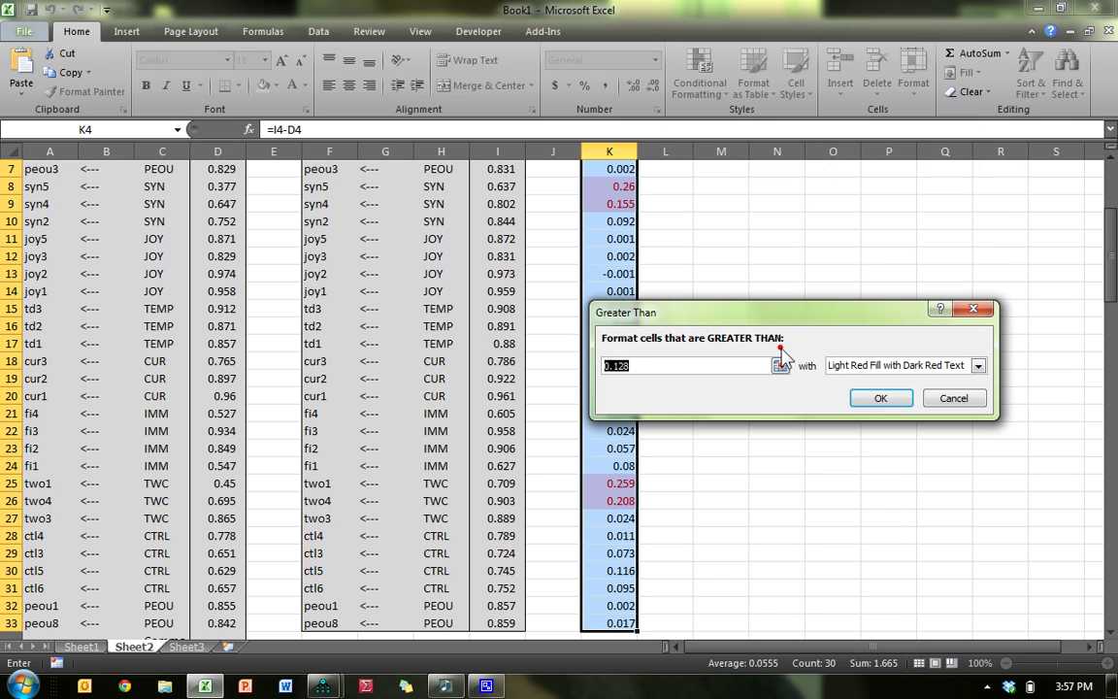
text(.2)
key(Return)
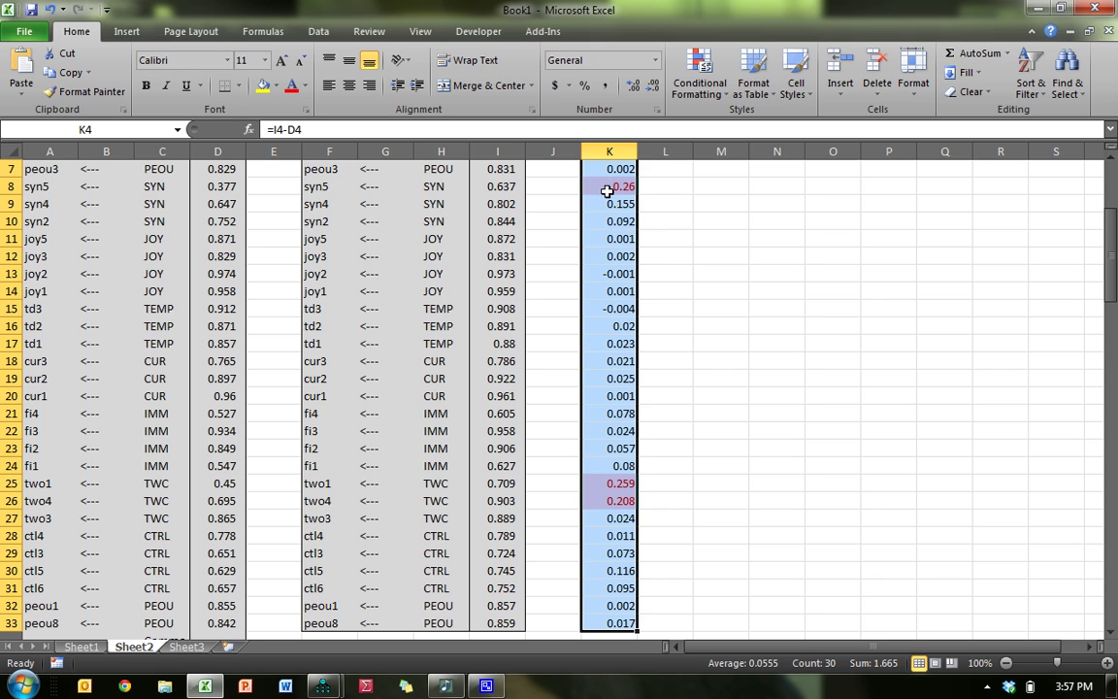
drag(606, 189, 37, 186)
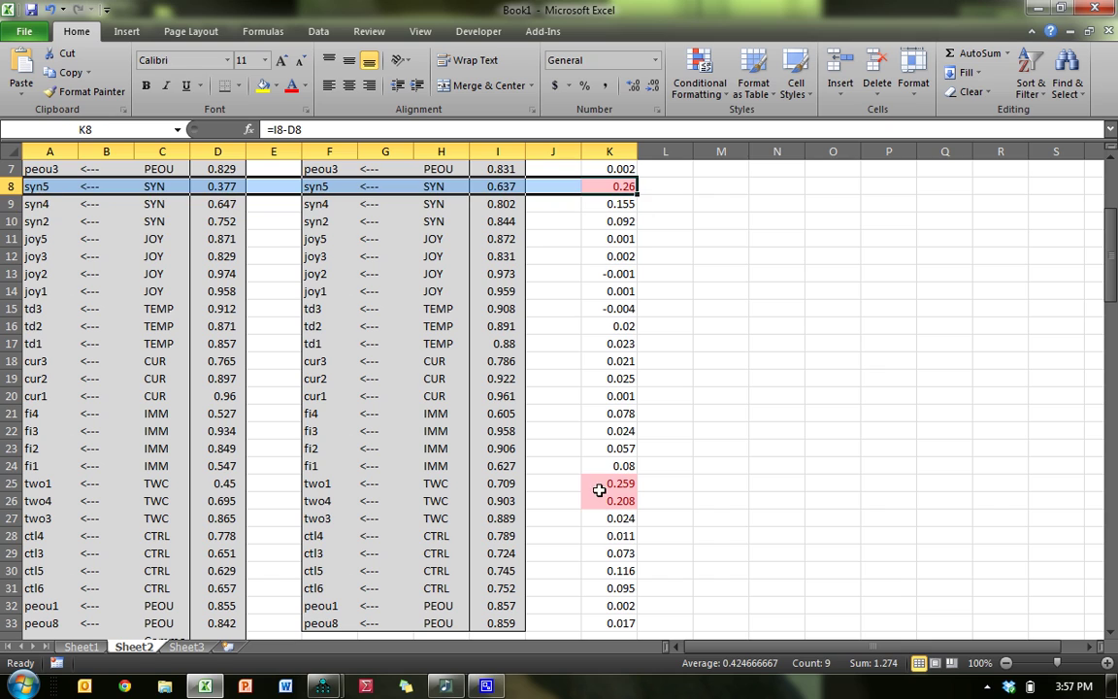
drag(621, 482, 36, 497)
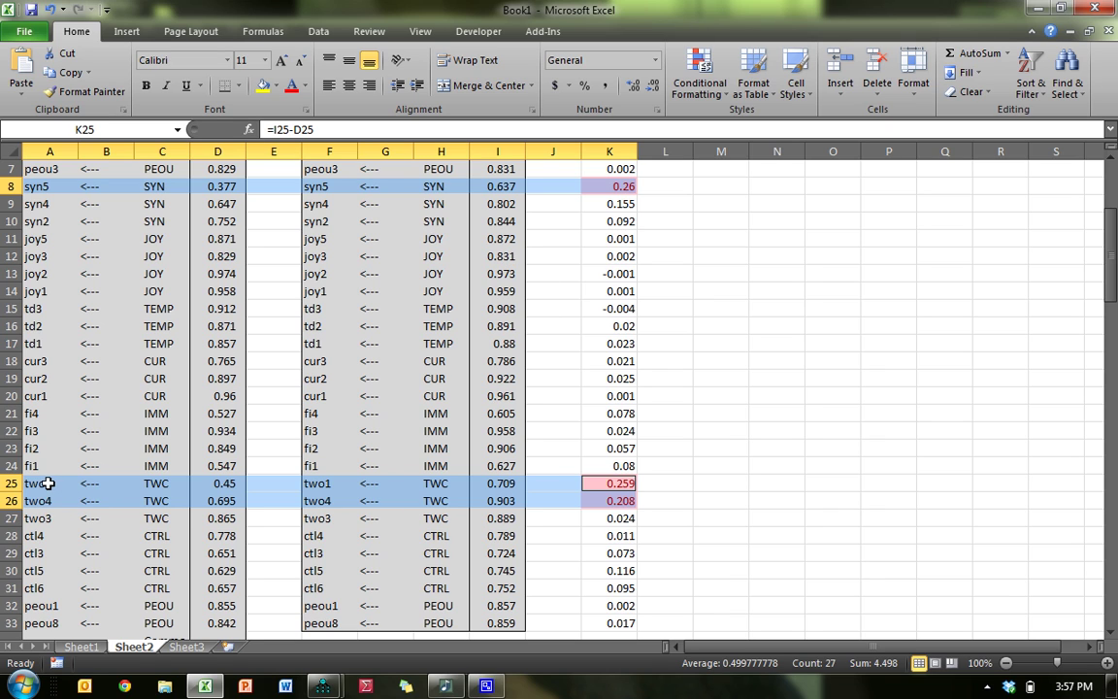
drag(48, 483, 626, 501)
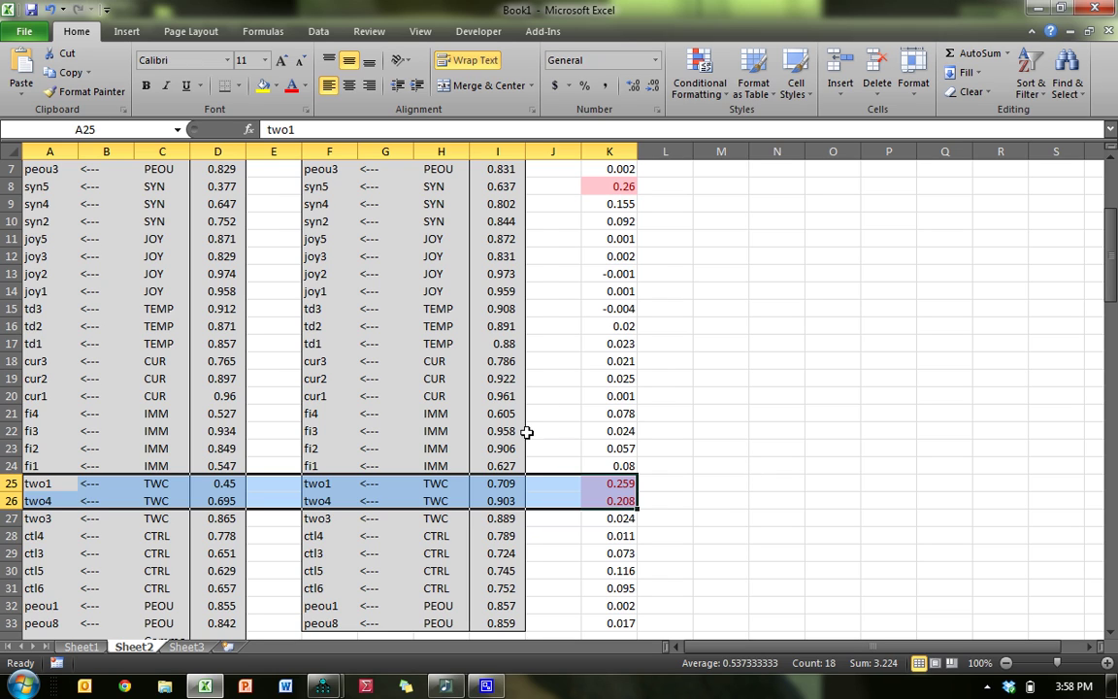
key(alt+Tab)
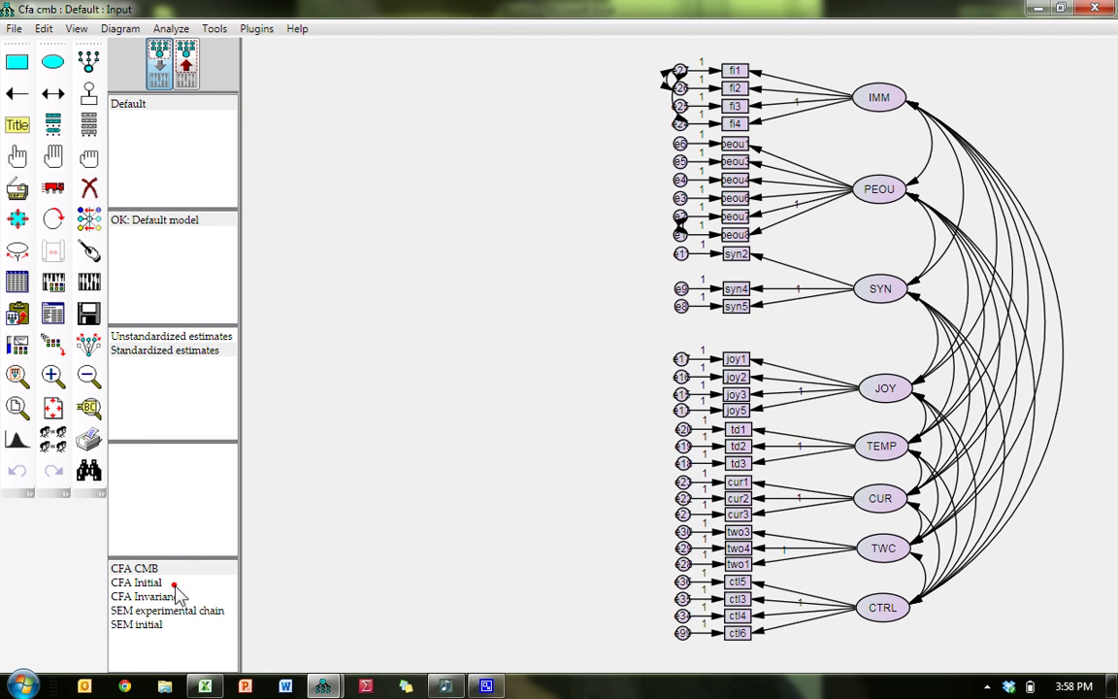
- Open the CFA CMB model with the Common factor, discarding unsaved changes
click(170, 582)
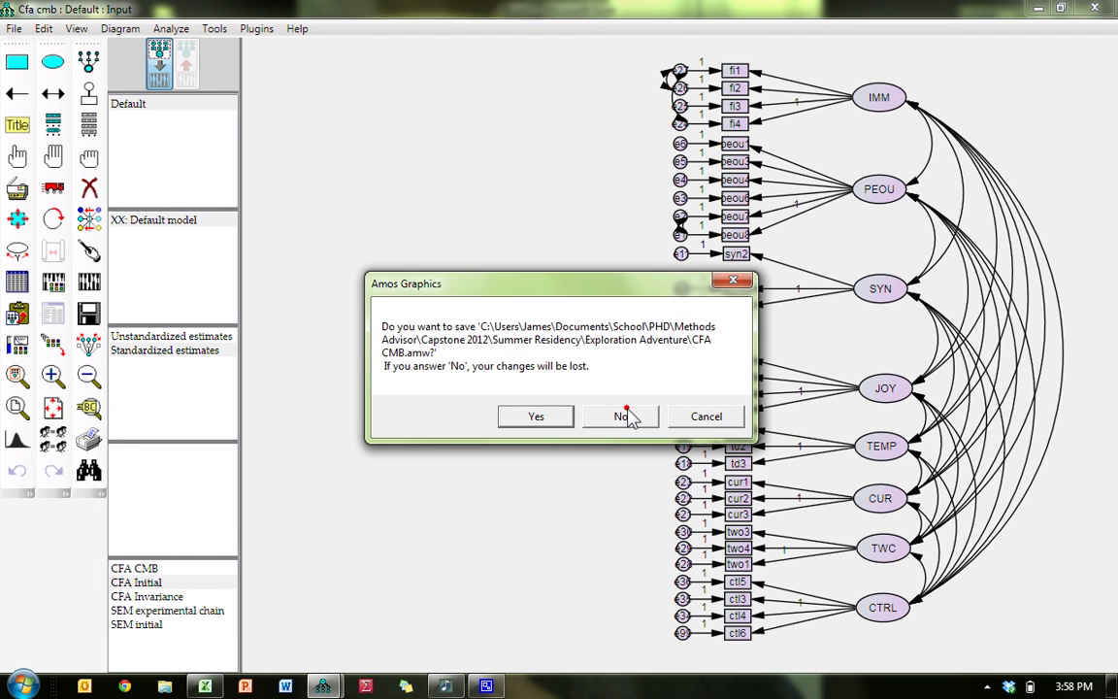
click(625, 415)
click(135, 567)
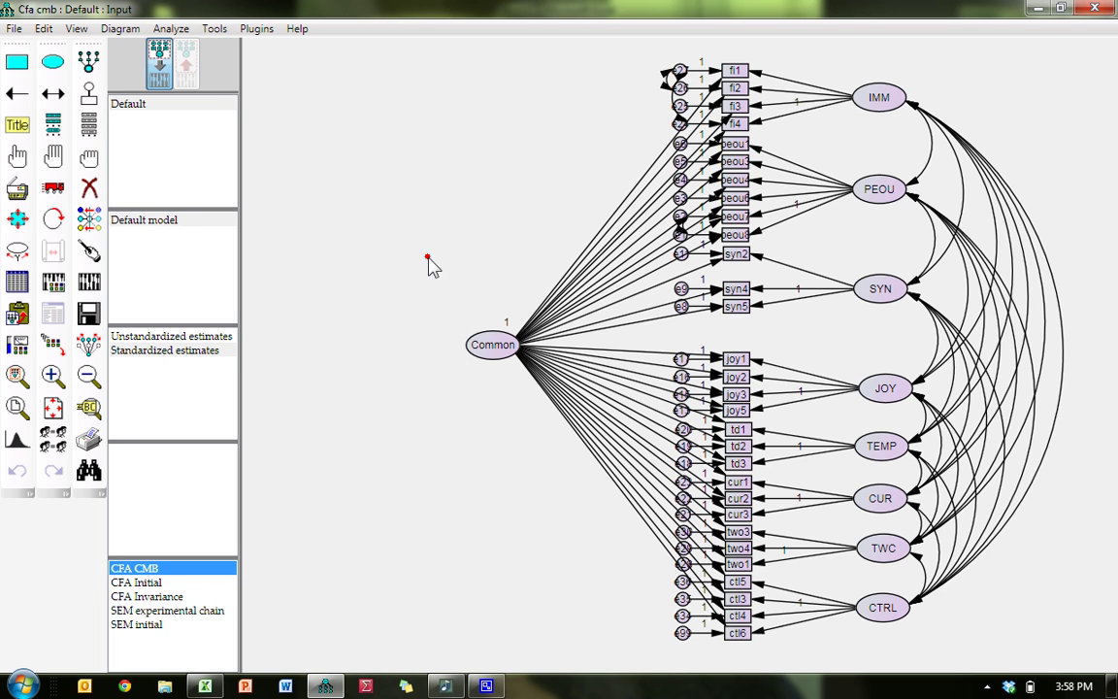
- Calculate estimates for CFA CMB past the warnings and choose standardized estimates
click(171, 30)
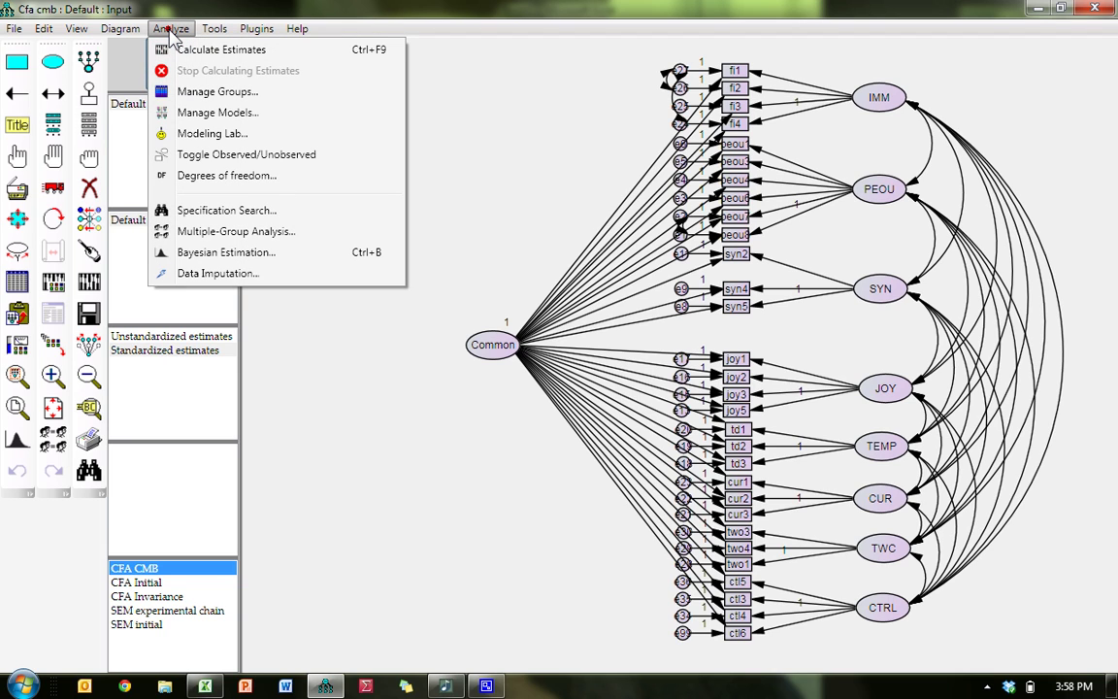
click(524, 14)
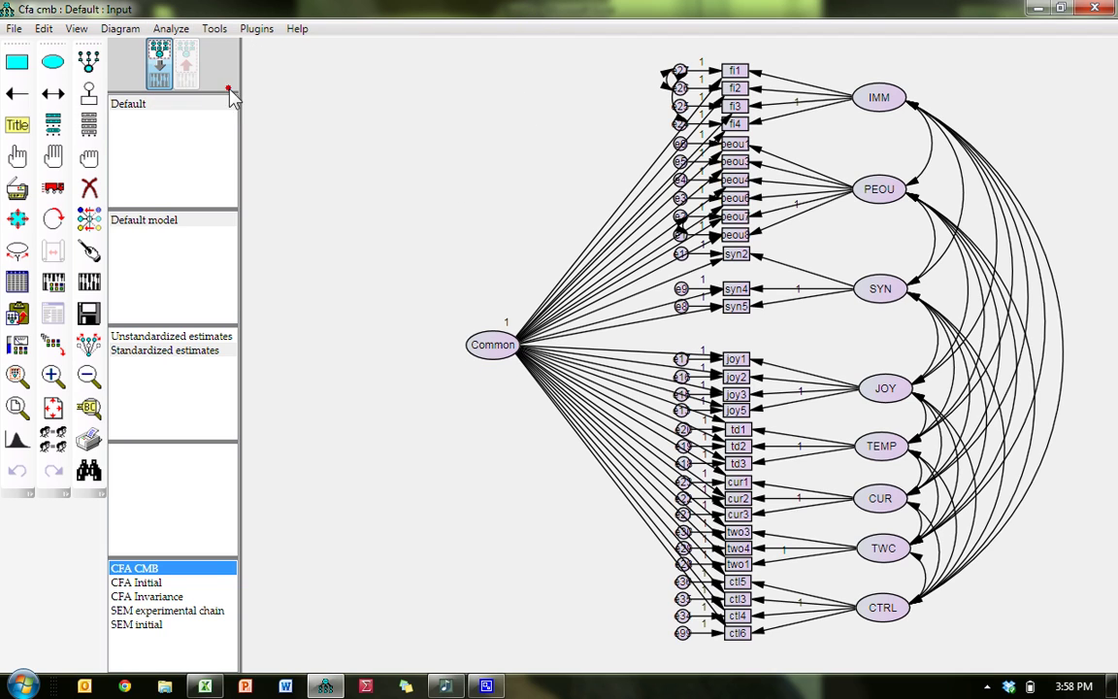
click(109, 289)
click(601, 246)
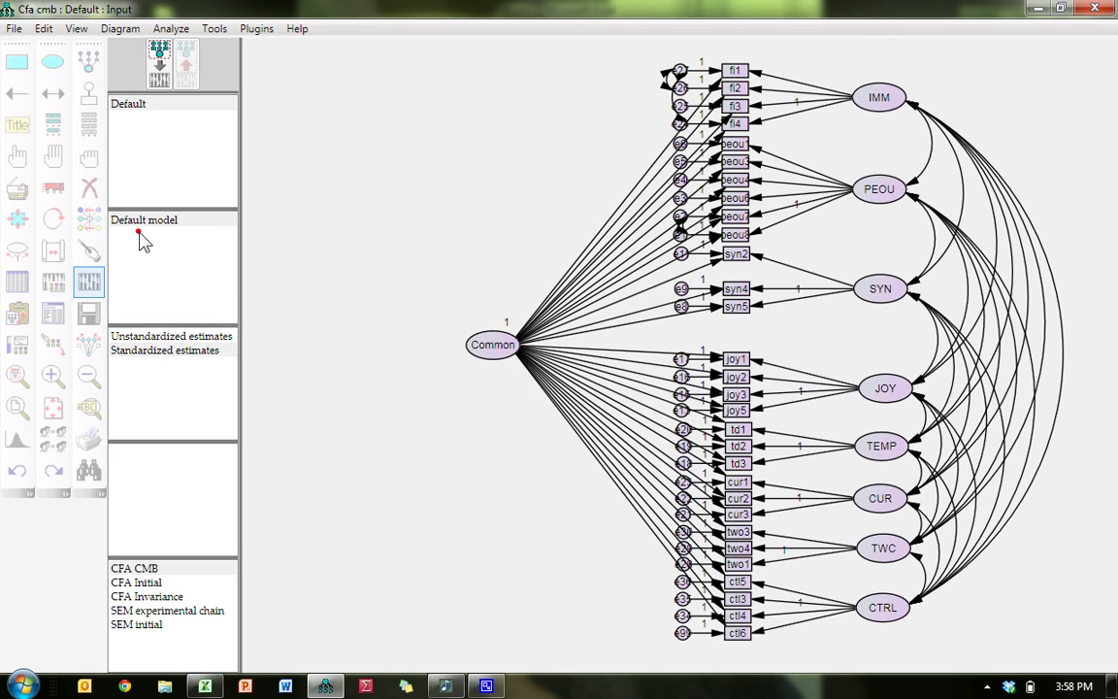
click(160, 351)
click(185, 68)
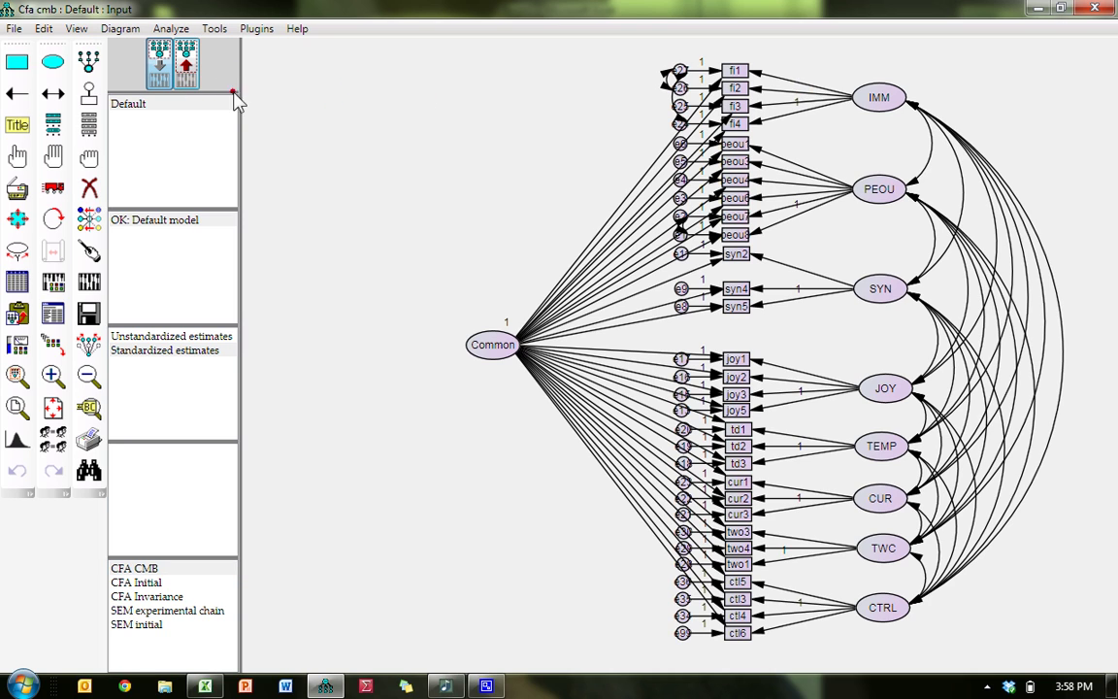
- Display standardized estimates, including Common's loadings, on the CFA CMB diagram and open the Analyze menu
click(185, 68)
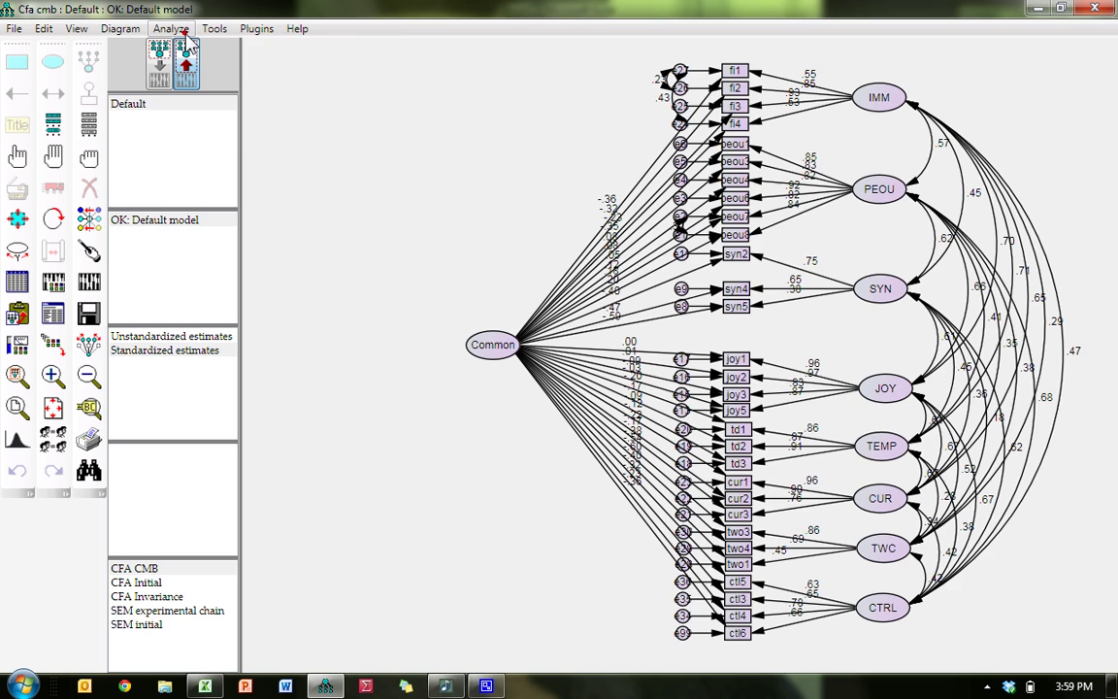
click(173, 29)
key(Right)
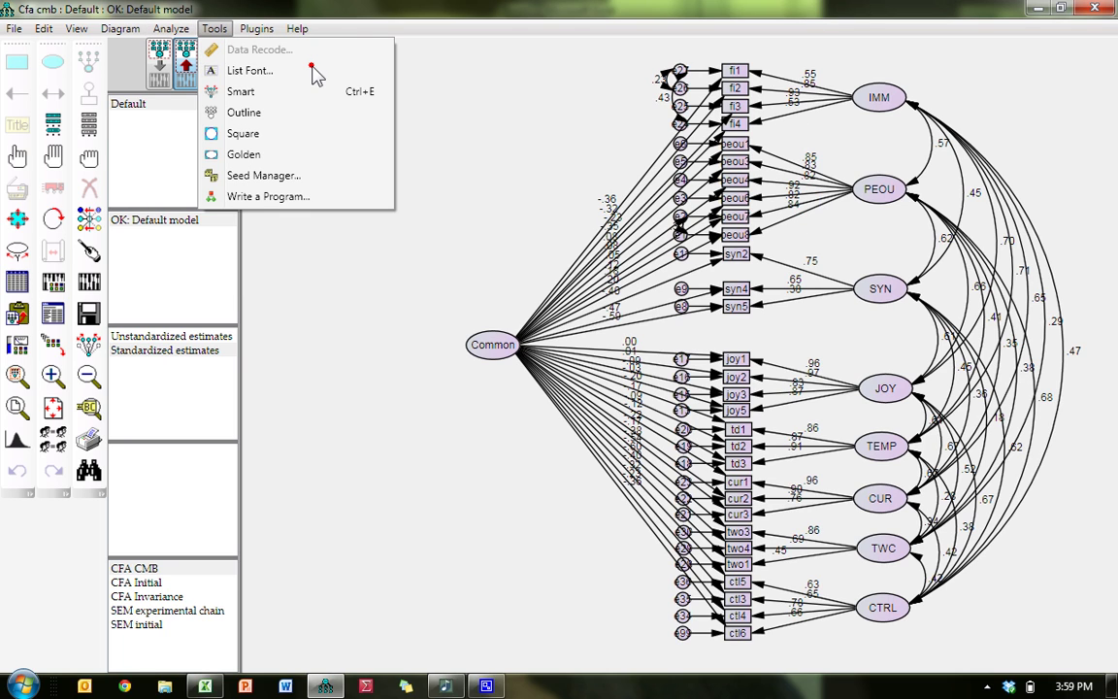
mouse_move(172, 33)
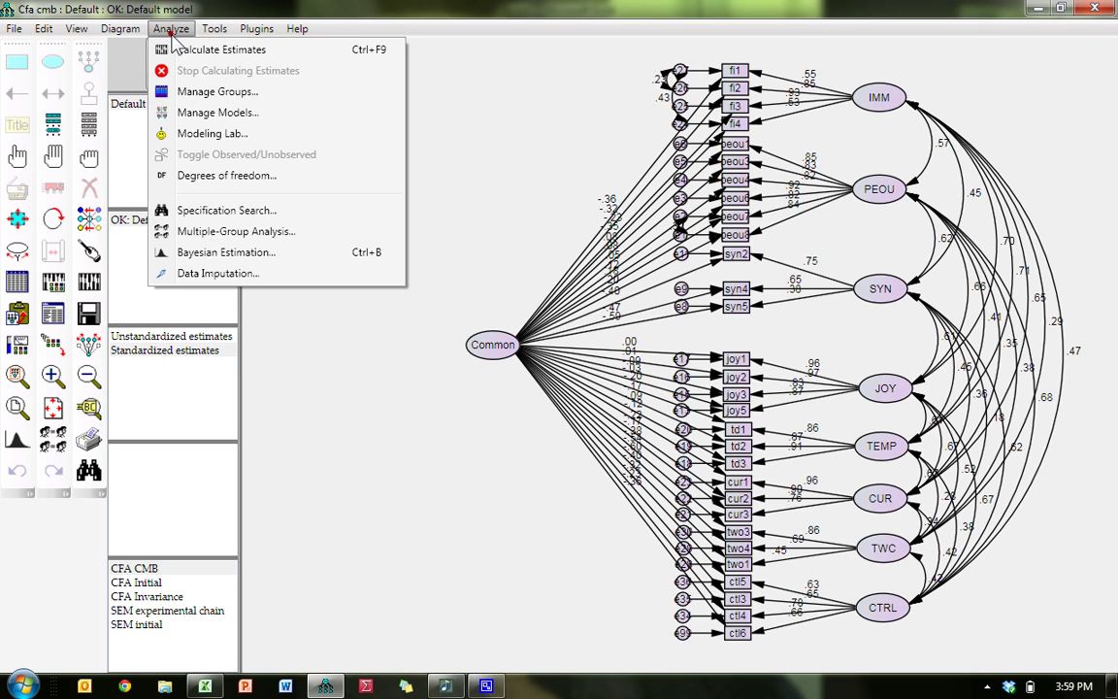
- Run regression imputation on HCIData to create HCIData_C.sav
click(198, 275)
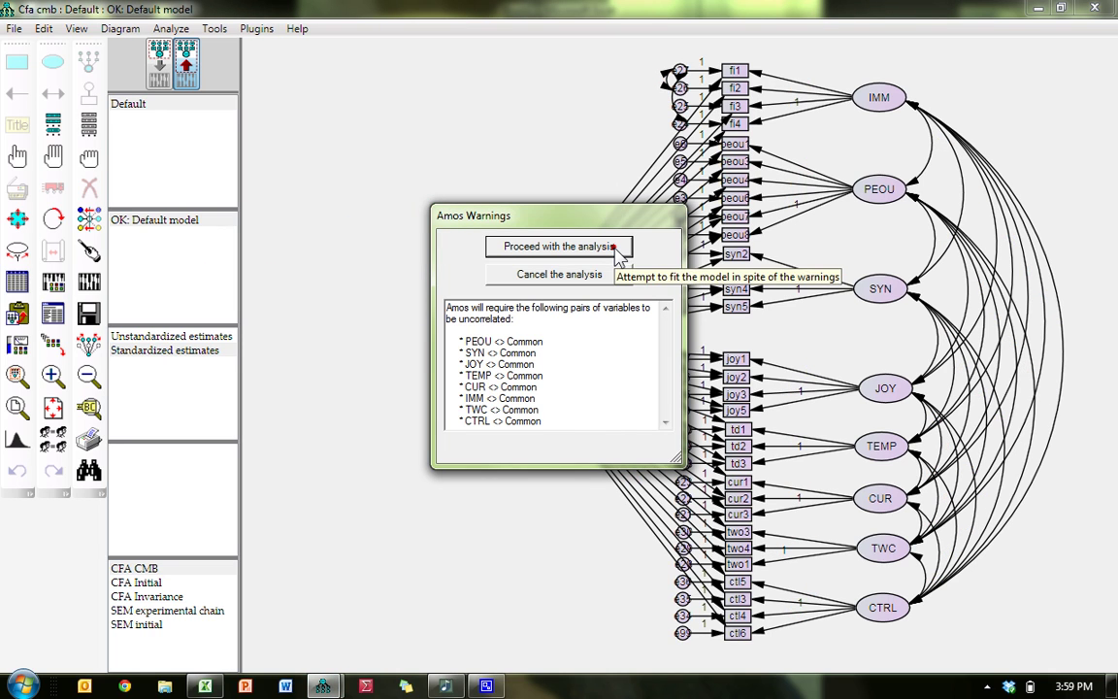
click(614, 248)
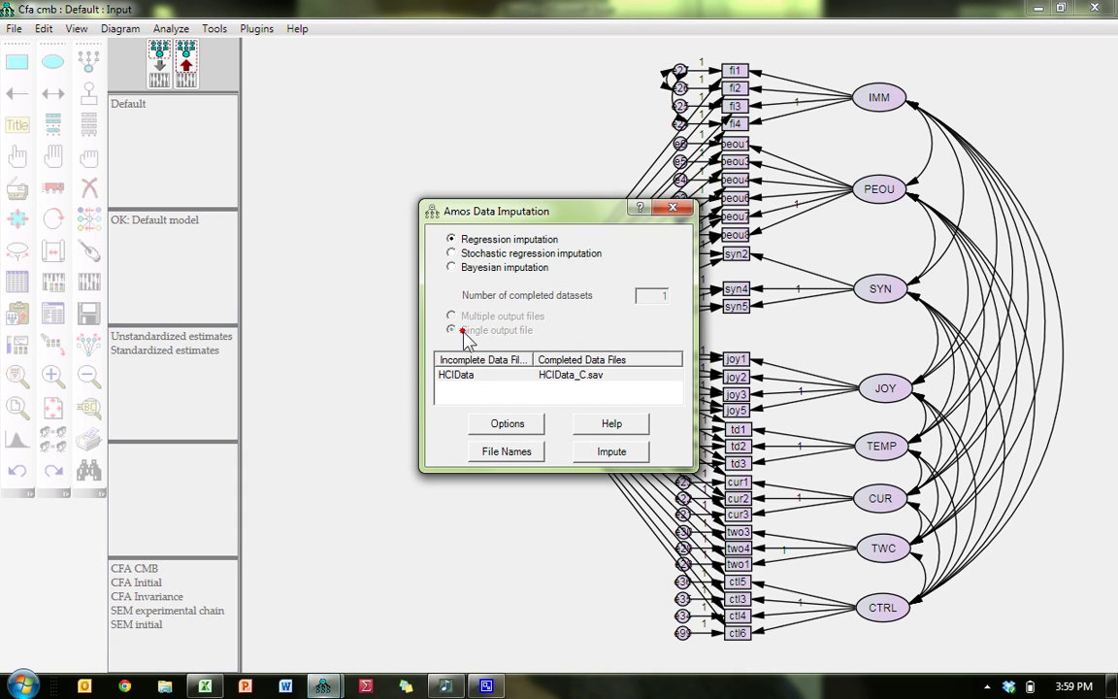
click(605, 453)
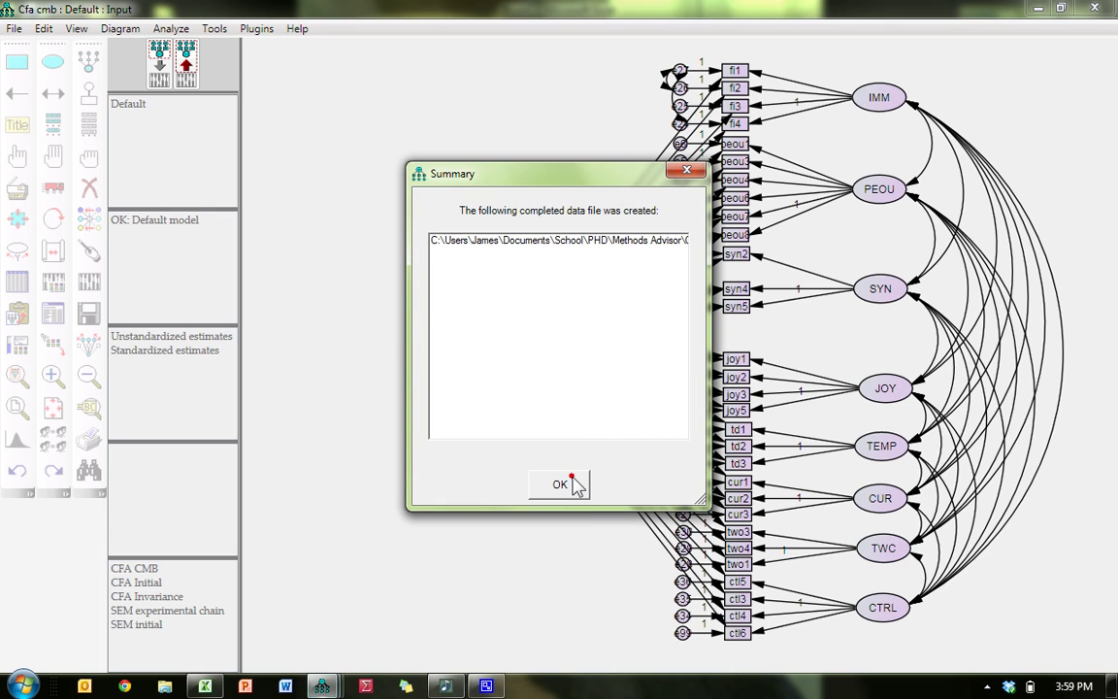
click(559, 486)
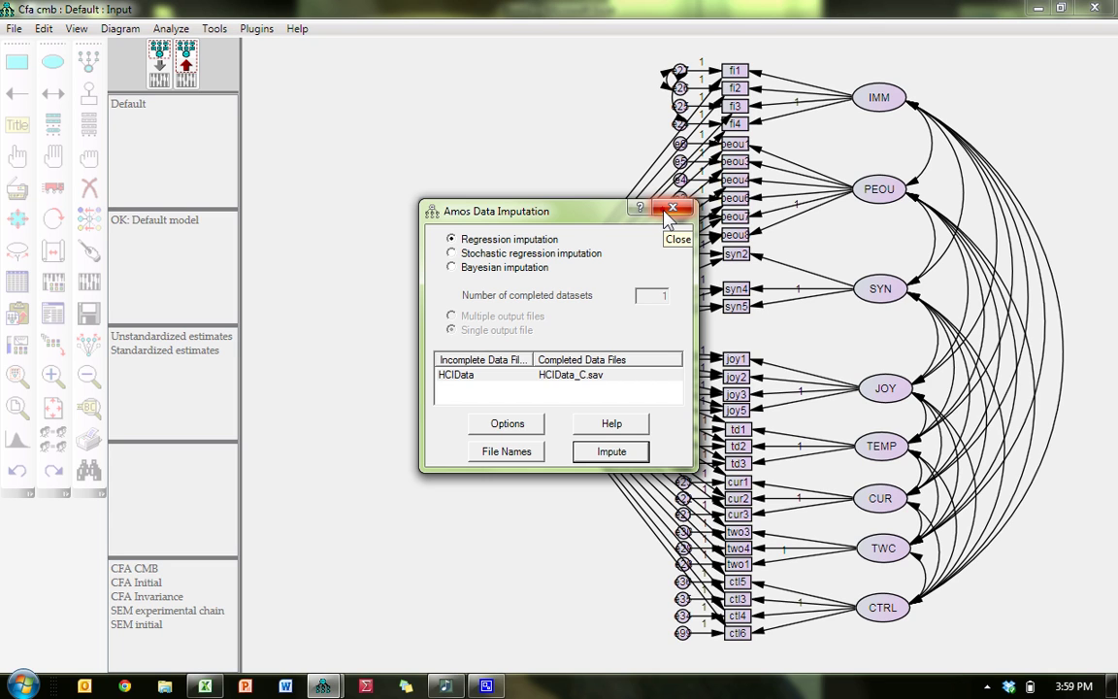
click(670, 210)
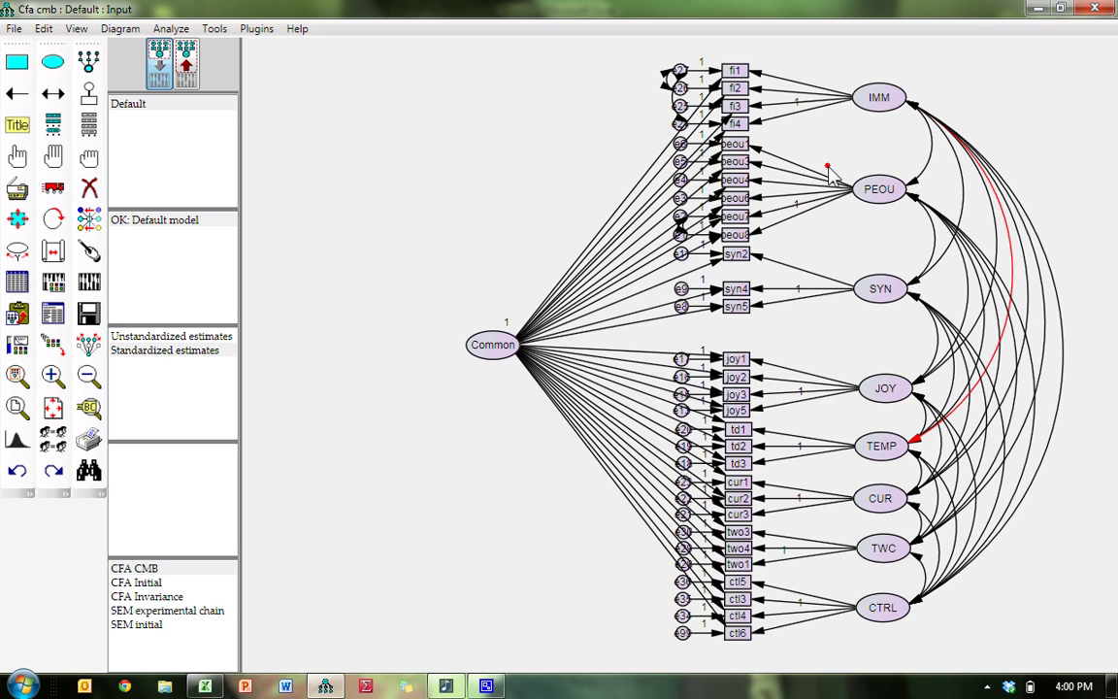
- Erase every covariance arc linking IMM to the other factors, including SYN and JOY
click(90, 187)
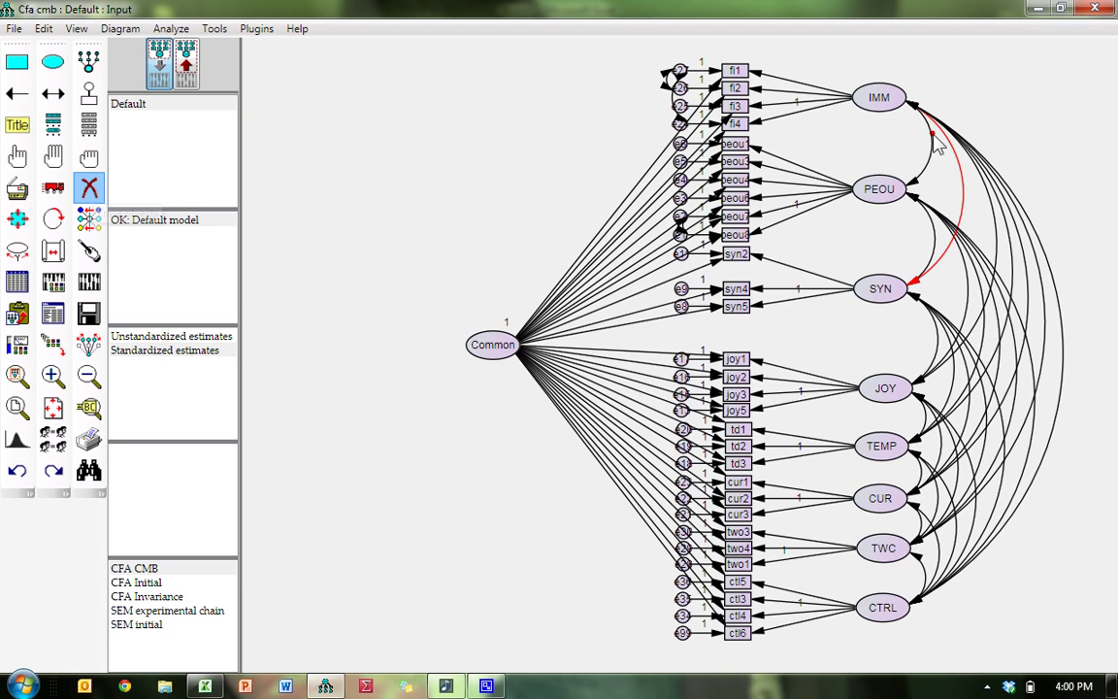
click(943, 214)
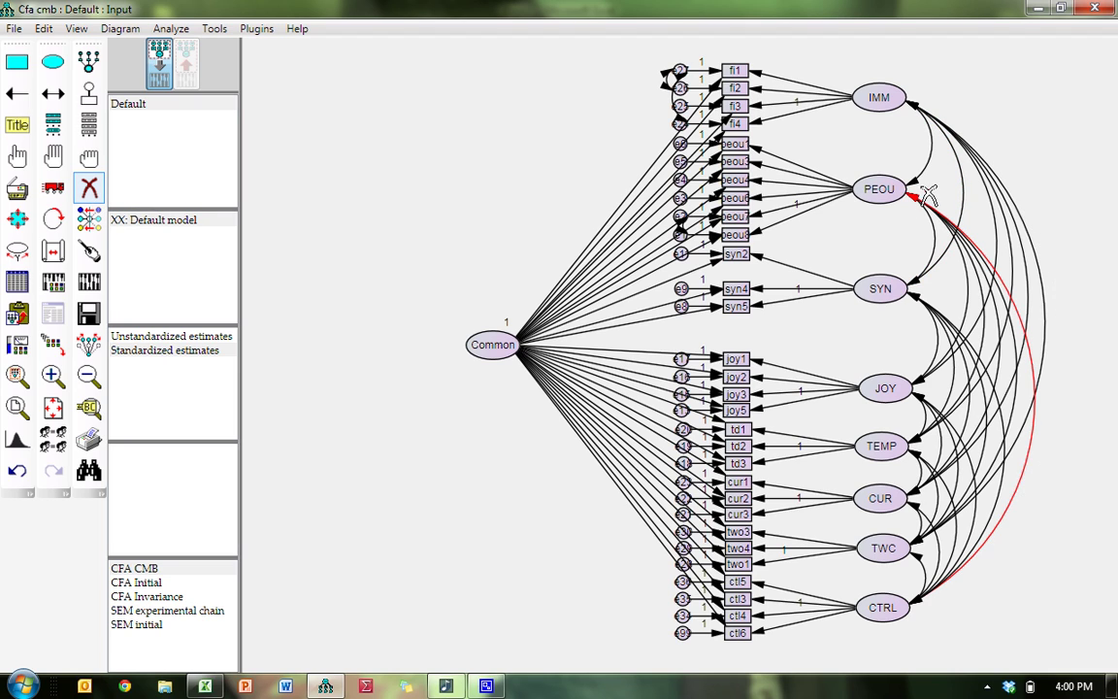
click(918, 107)
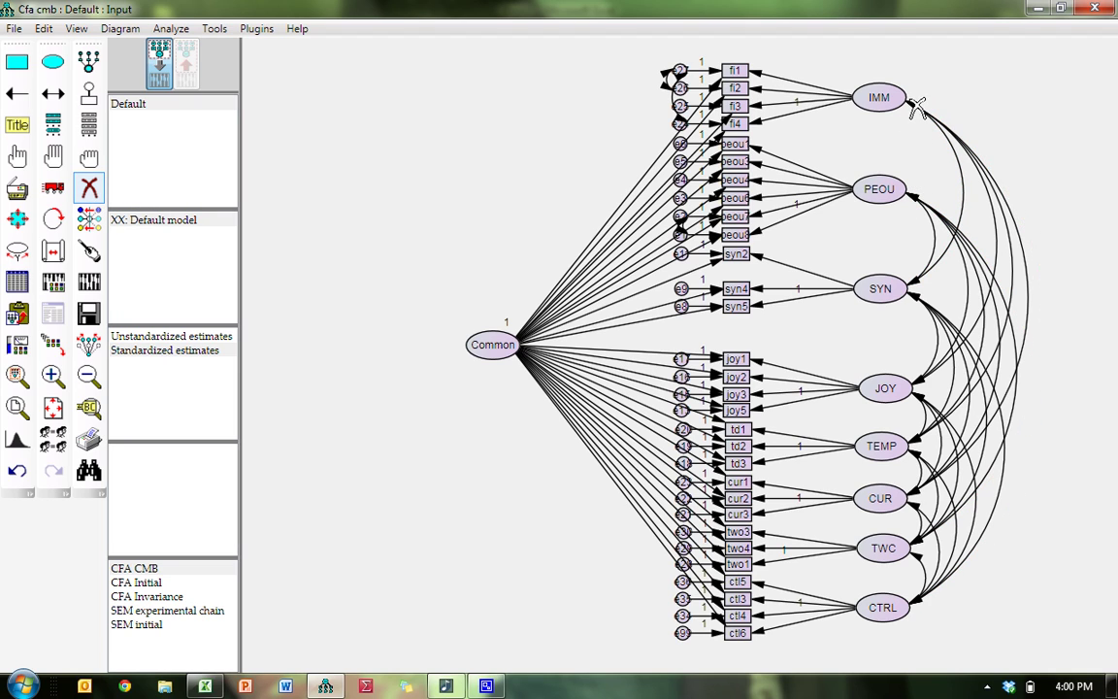
click(917, 108)
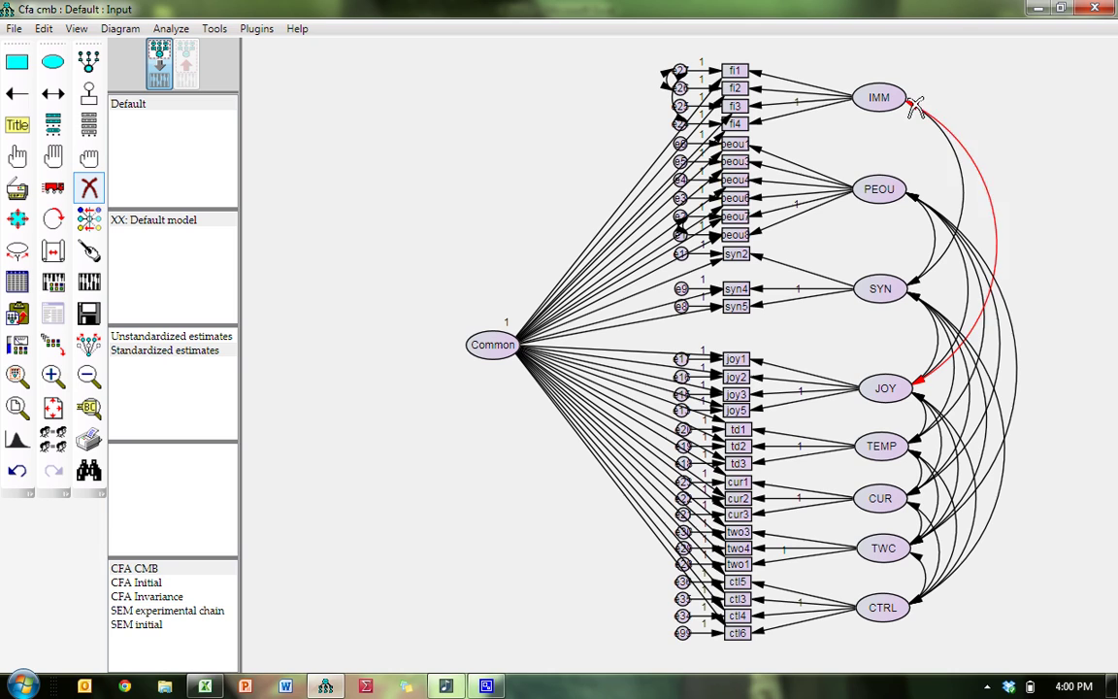
click(922, 105)
click(919, 107)
- Erase PEOU's covariances with CTRL, TWC, CUR, TEMP, JOY and SYN
click(916, 197)
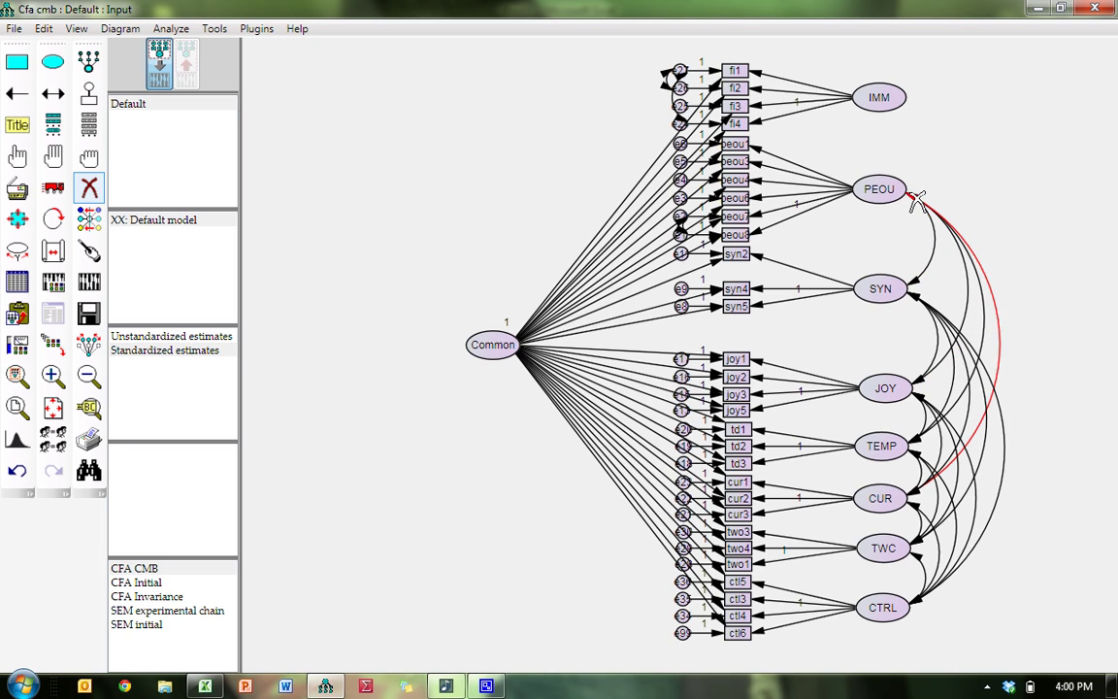
click(918, 199)
click(918, 200)
click(919, 202)
click(919, 204)
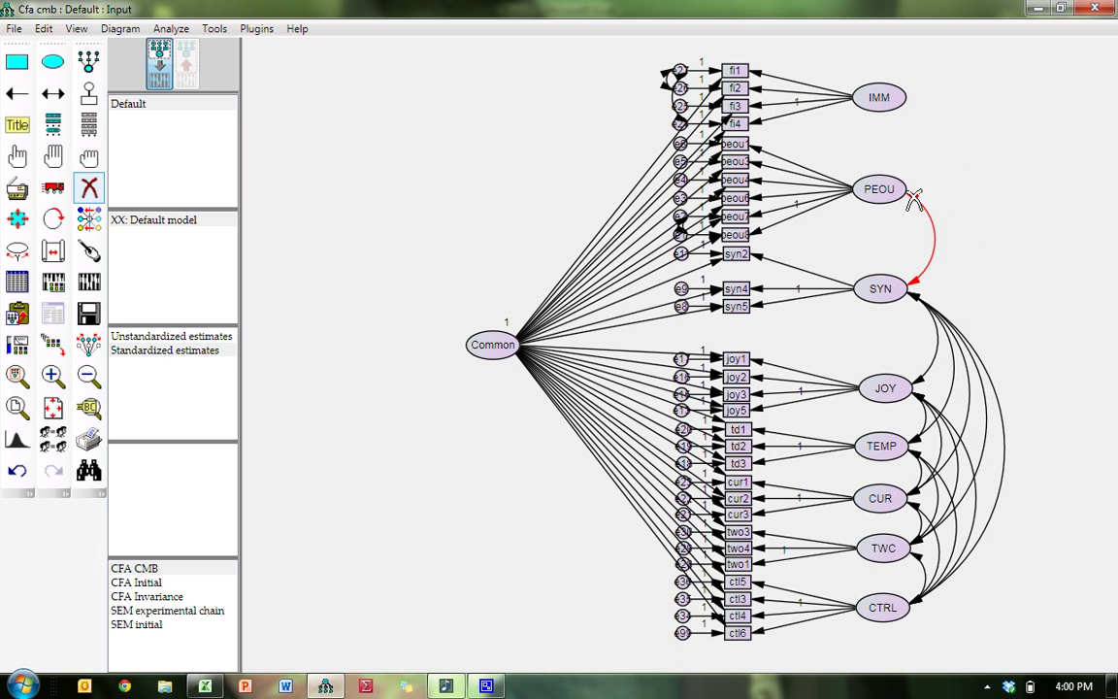
click(917, 203)
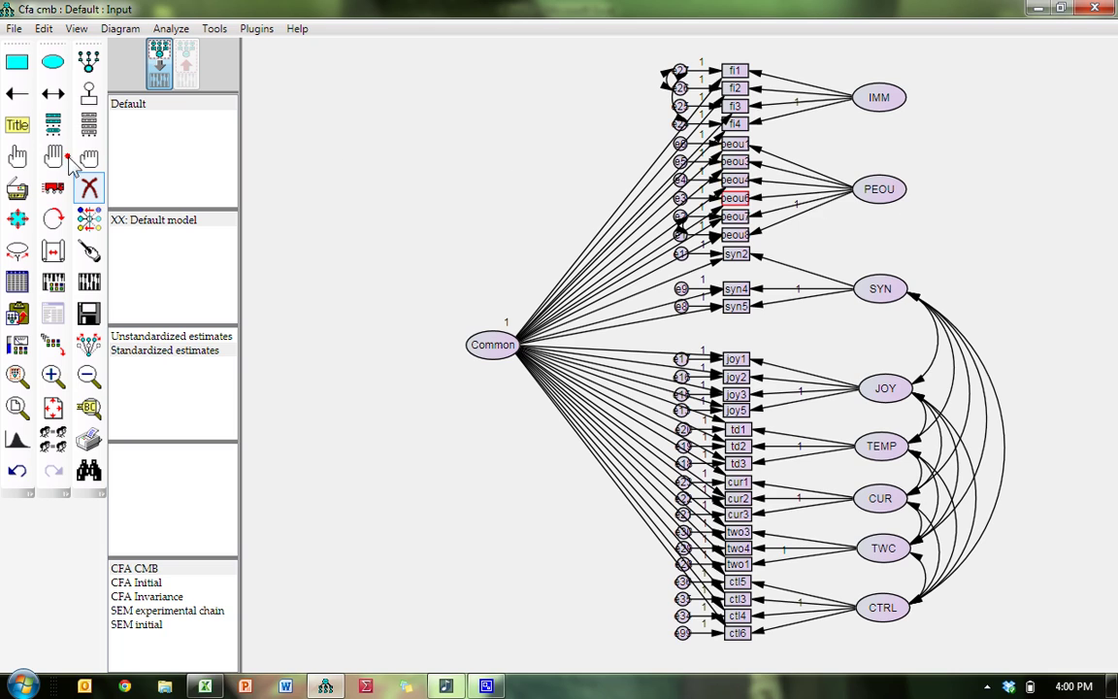
- Draw regression paths from SYN into PEOU and IMM and from JOY into IMM, and give IMM an error term
click(16, 93)
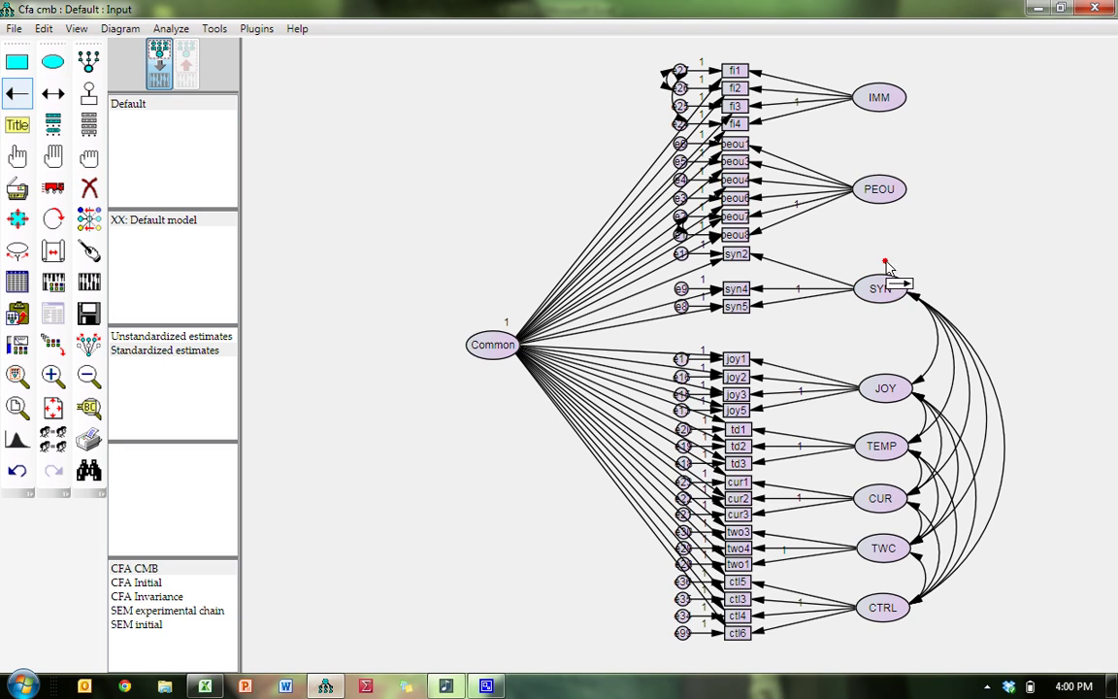
drag(886, 291, 881, 107)
mouse_move(886, 390)
mouse_down()
mouse_move(878, 188)
mouse_move(921, 391)
mouse_move(903, 98)
mouse_up()
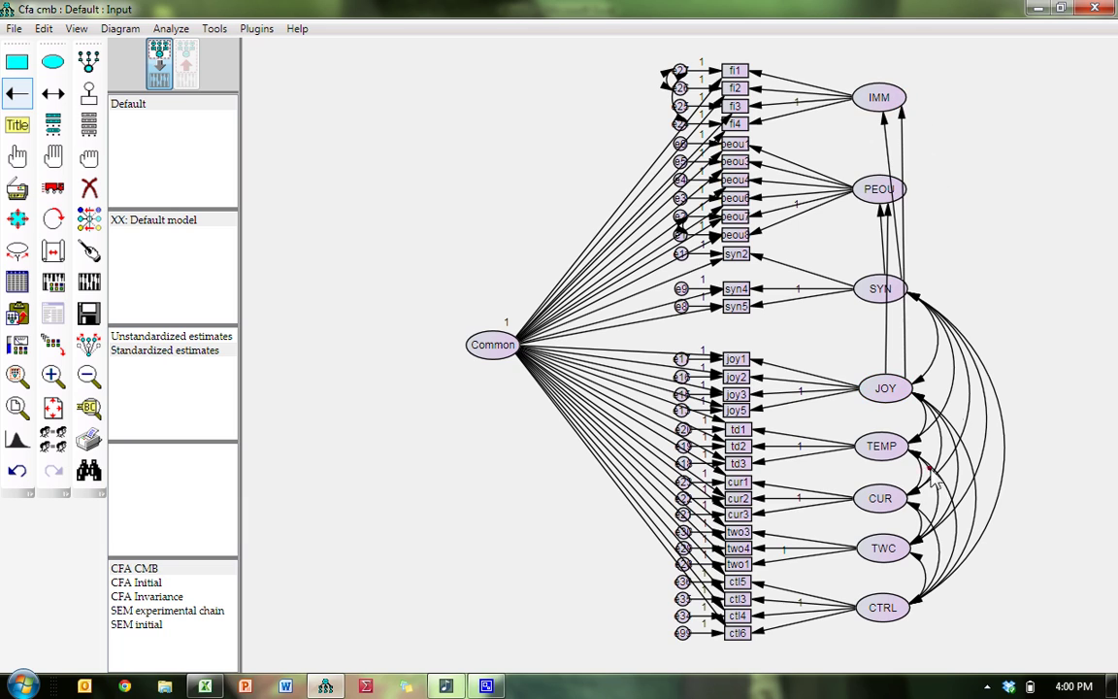
mouse_move(883, 444)
mouse_down()
mouse_move(900, 94)
mouse_move(881, 432)
mouse_move(910, 194)
mouse_move(885, 190)
mouse_up()
click(88, 92)
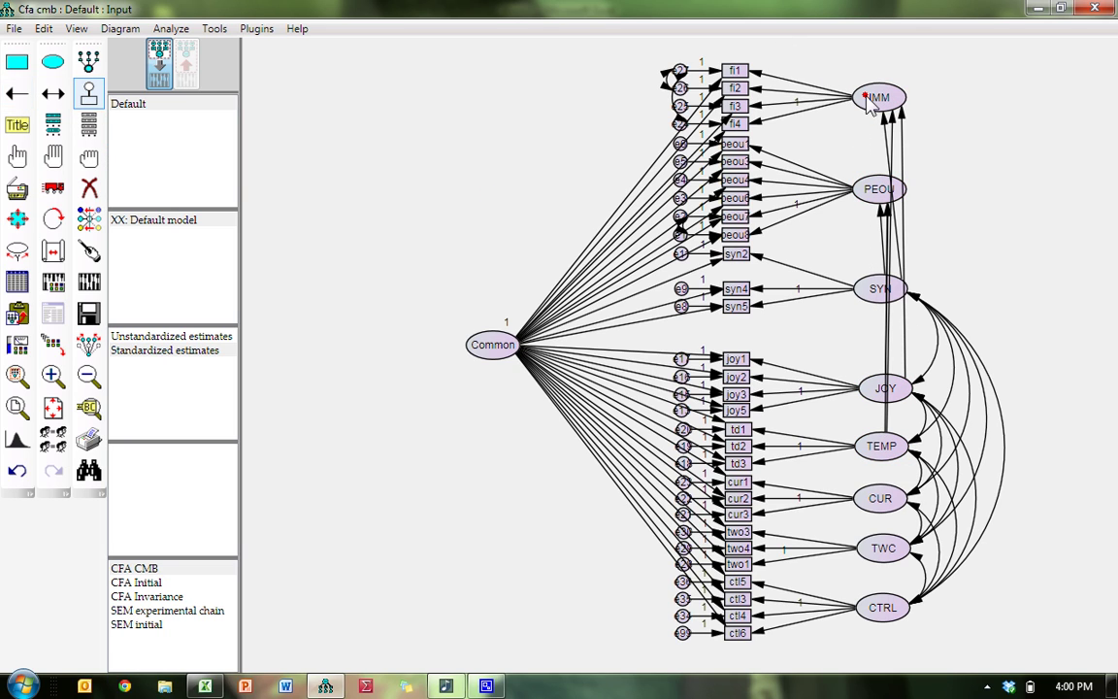
click(878, 97)
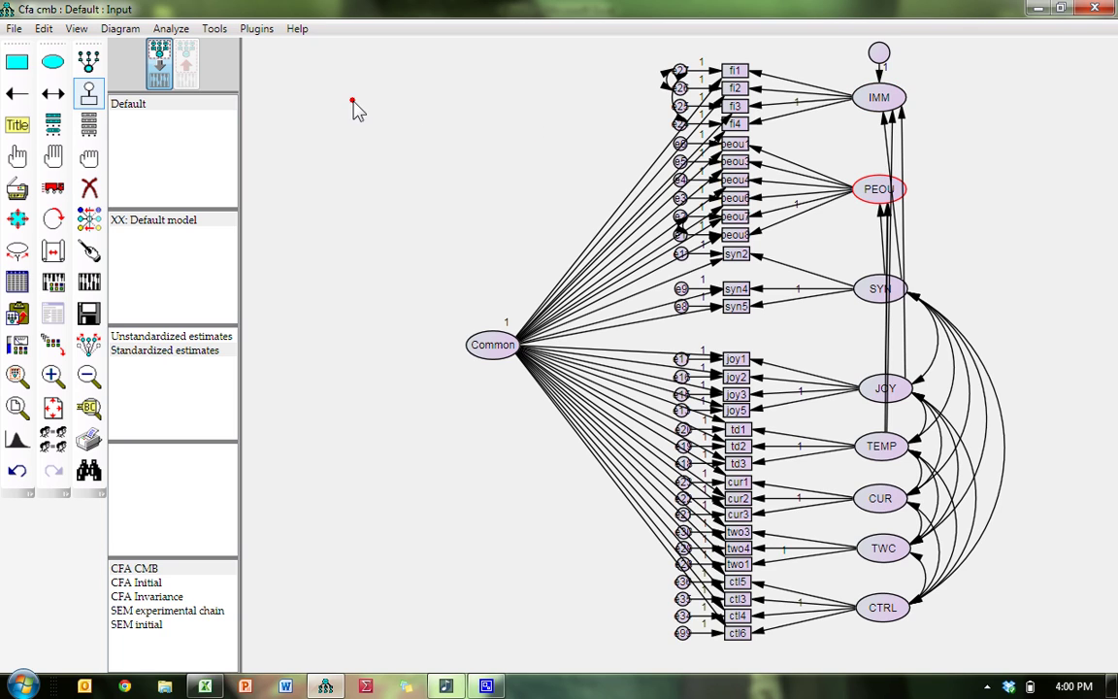
- Name the new error terms e100 and e101, estimate the model despite warnings, and display the estimates
click(258, 30)
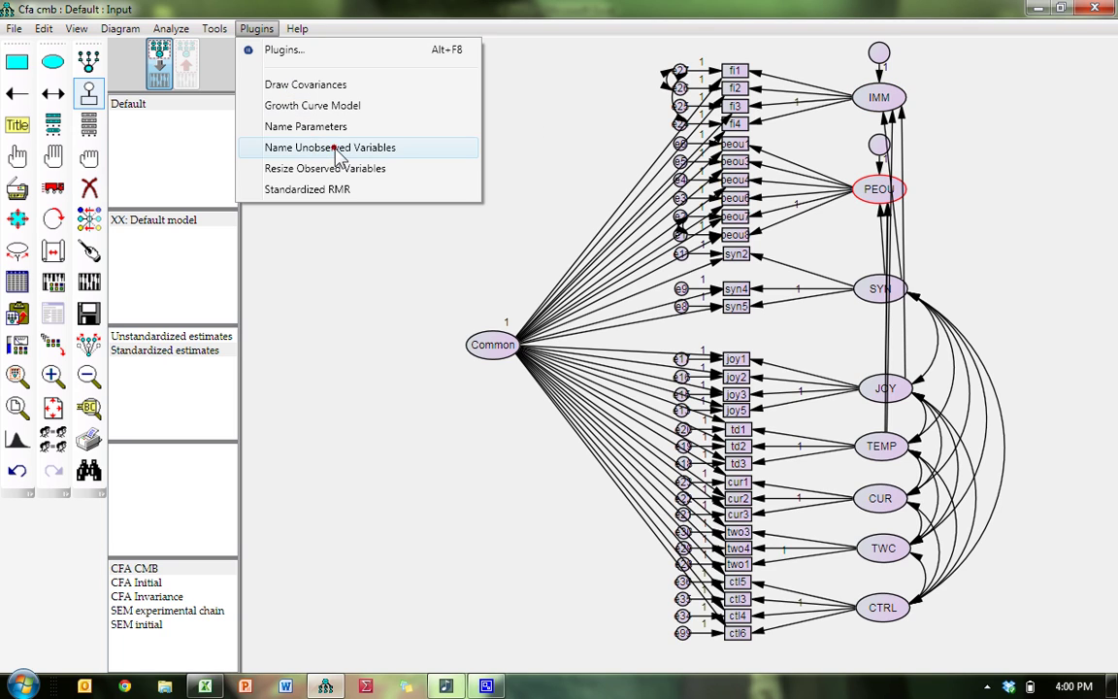
click(321, 147)
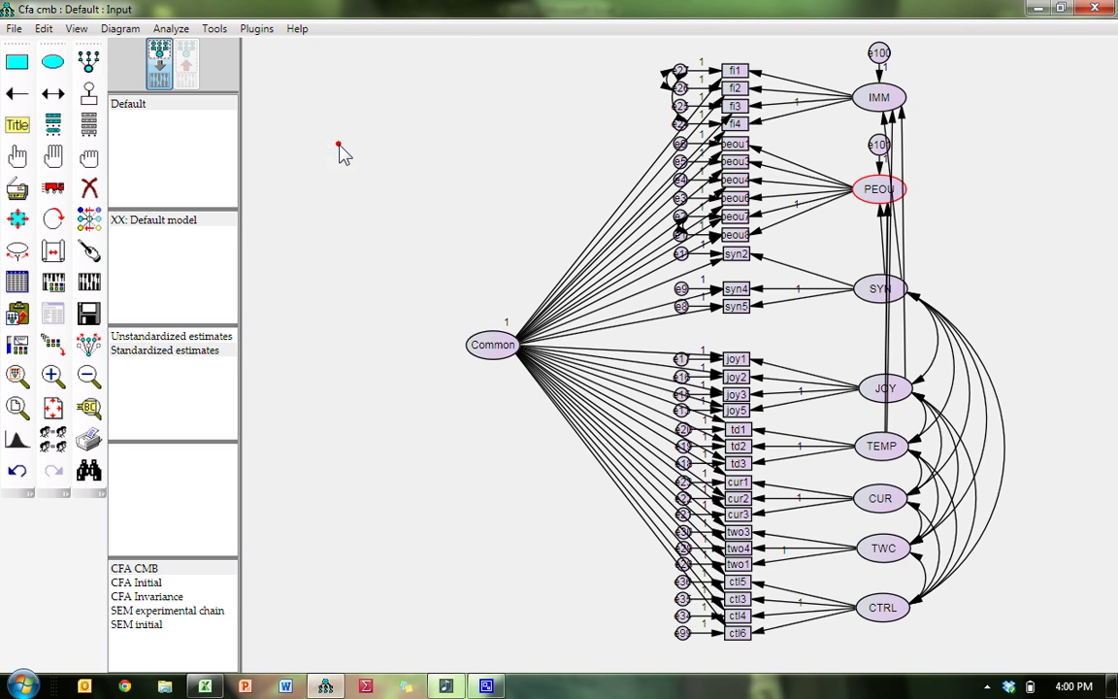
click(88, 281)
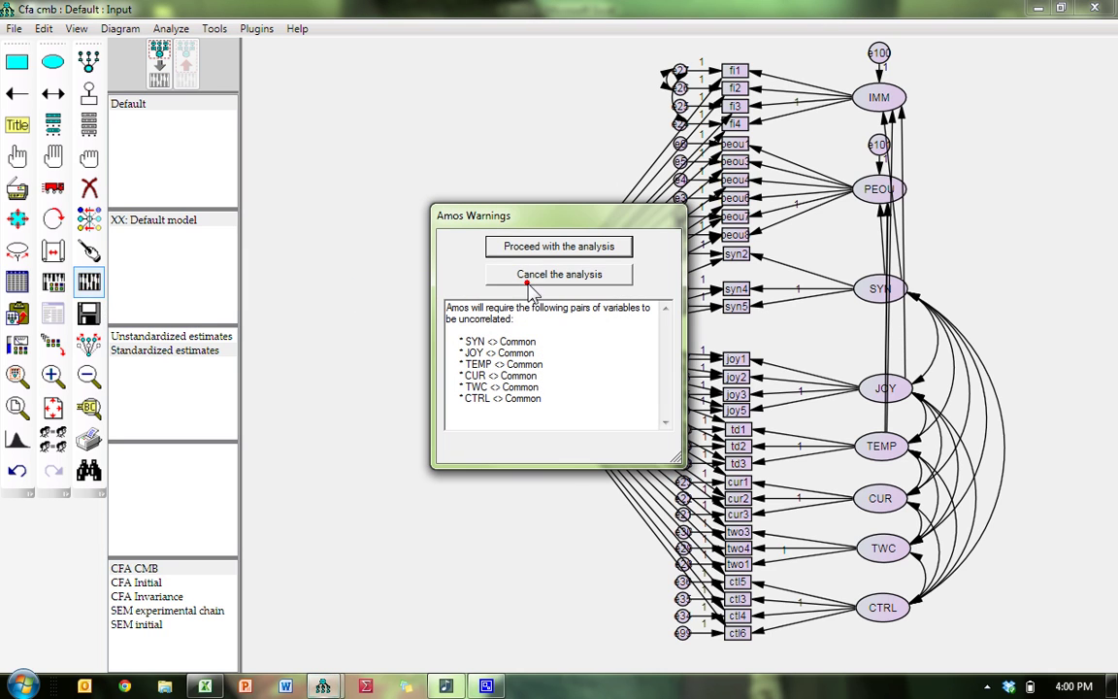
click(500, 247)
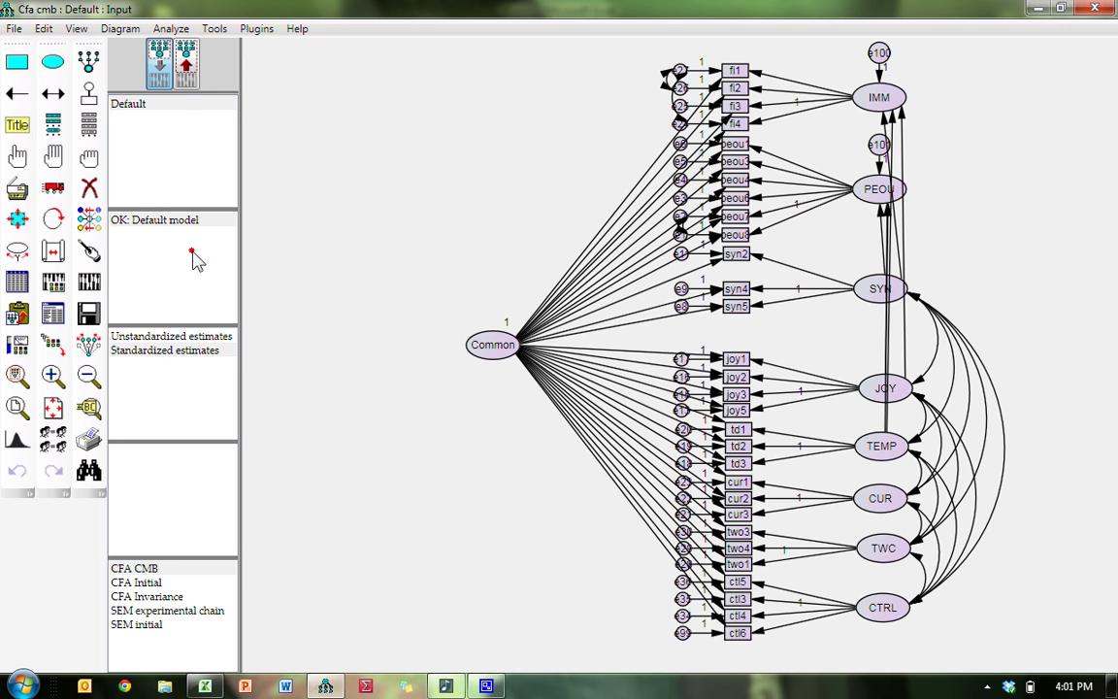
click(181, 65)
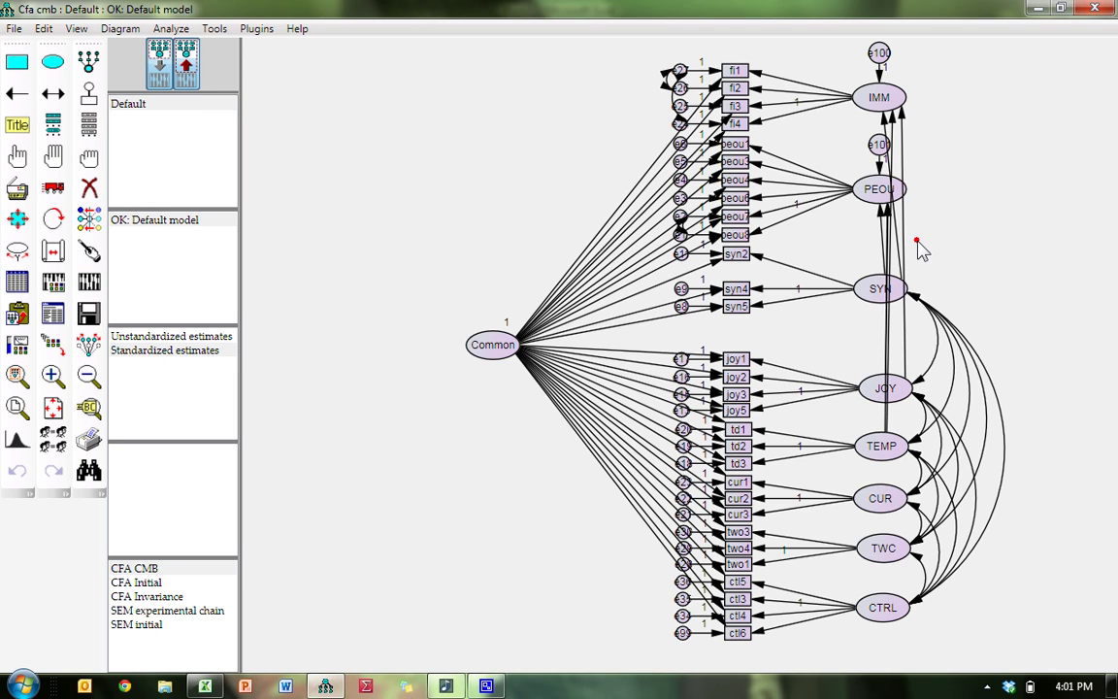